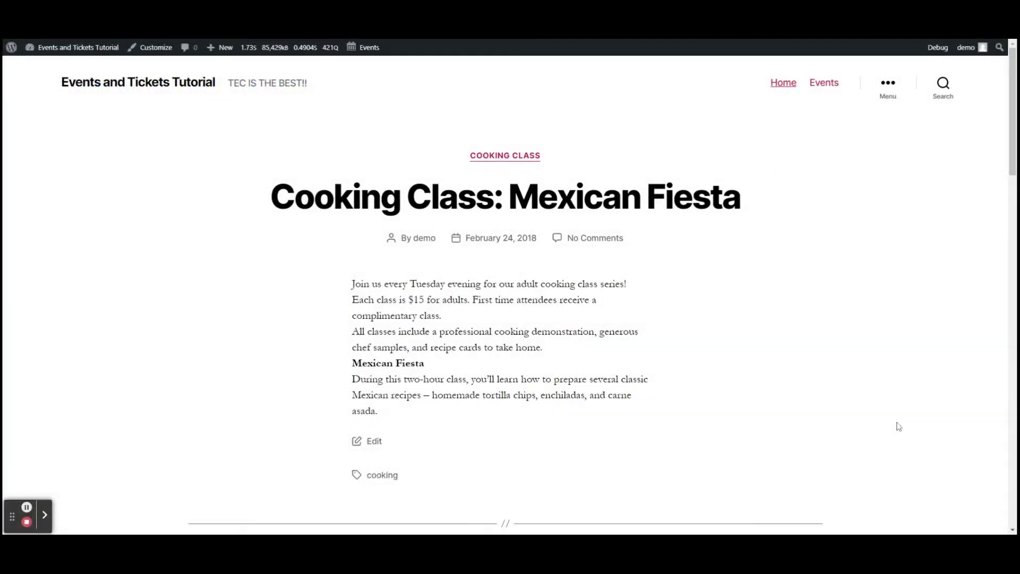
Step: Go to the site's admin dashboard and search the plugins available to add for "the events calendar"
{"action": "mouse_move", "coordinate": [77, 57]}
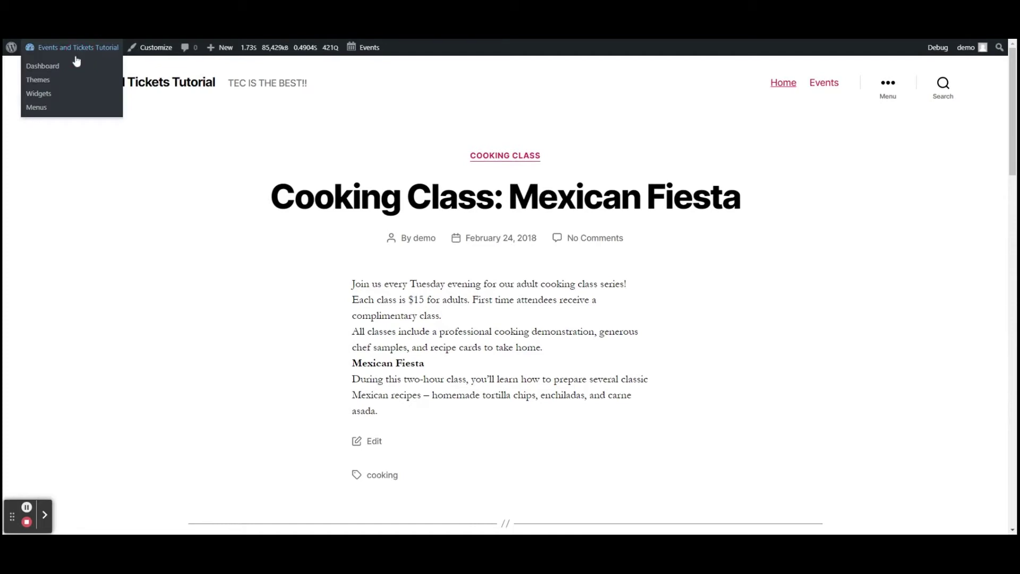
{"action": "left_click", "coordinate": [76, 61]}
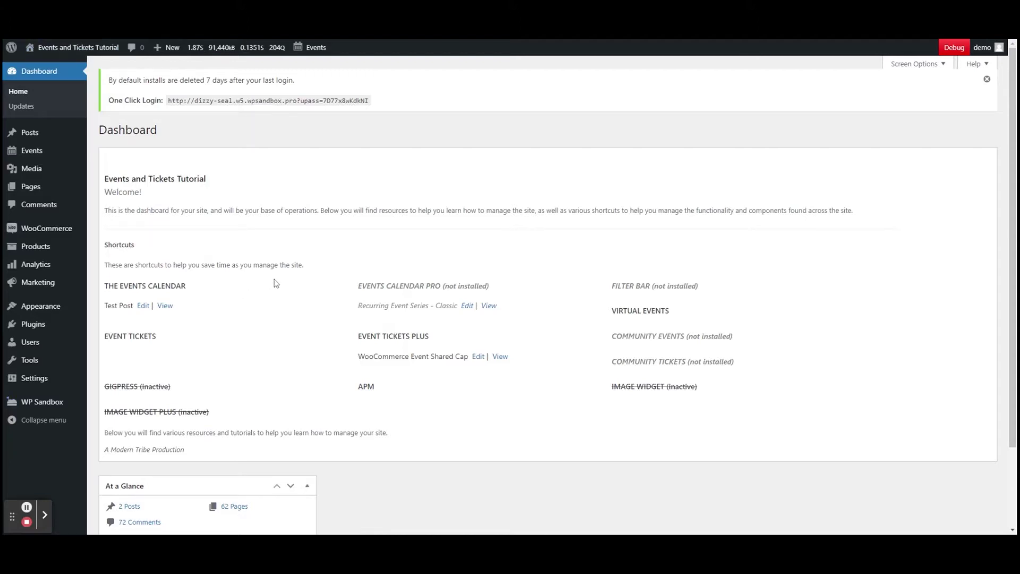
{"action": "mouse_move", "coordinate": [40, 329]}
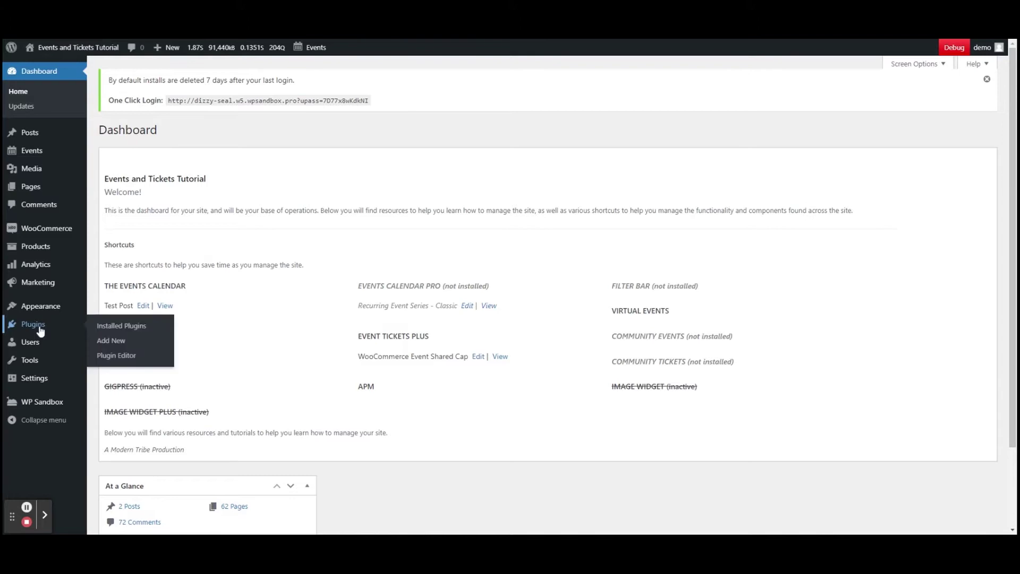
{"action": "left_click", "coordinate": [108, 343]}
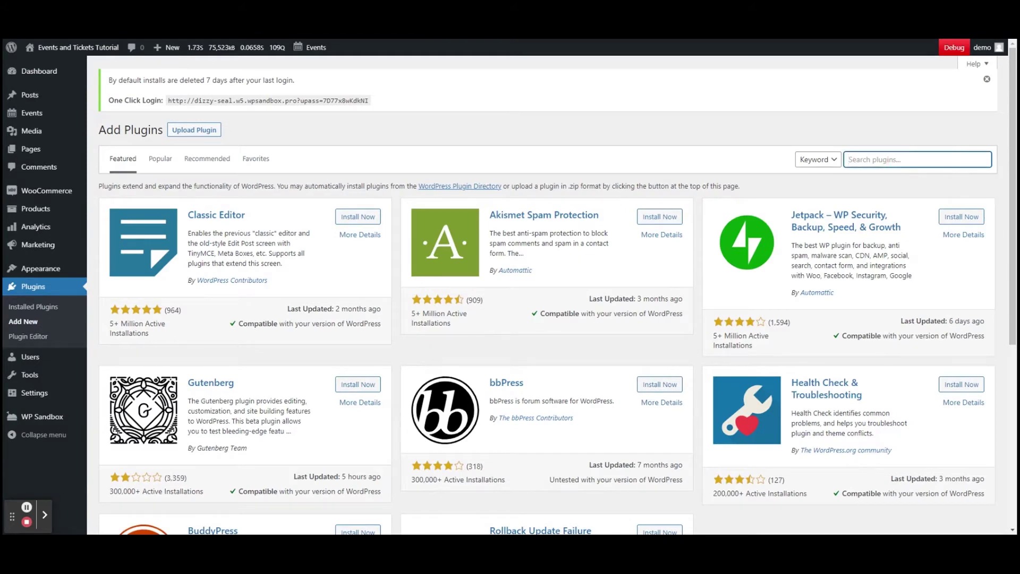
{"action": "type", "text": "the events calendar"}
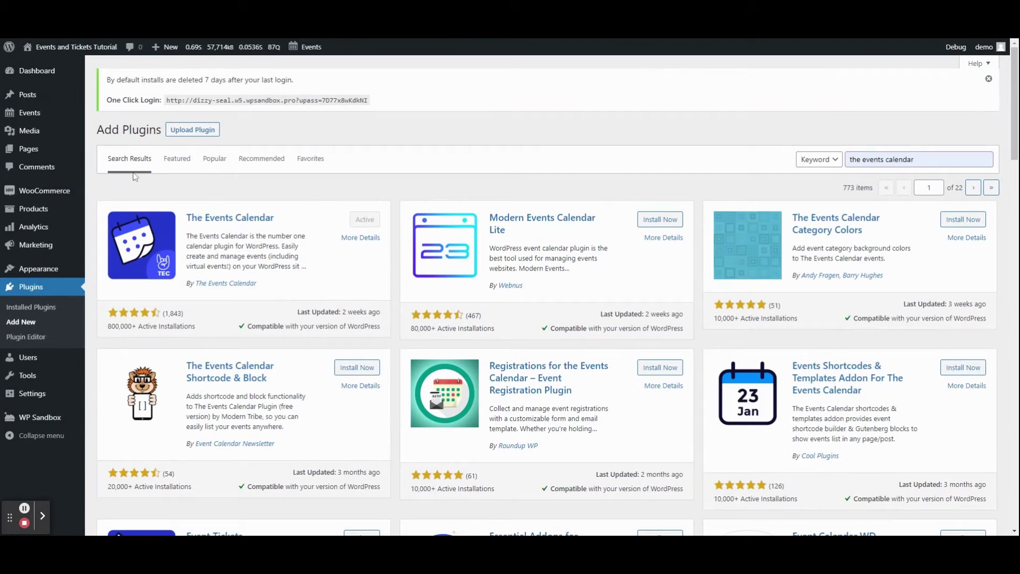
Step: Create a new event and title it "Whiskey Friday"
{"action": "mouse_move", "coordinate": [28, 121]}
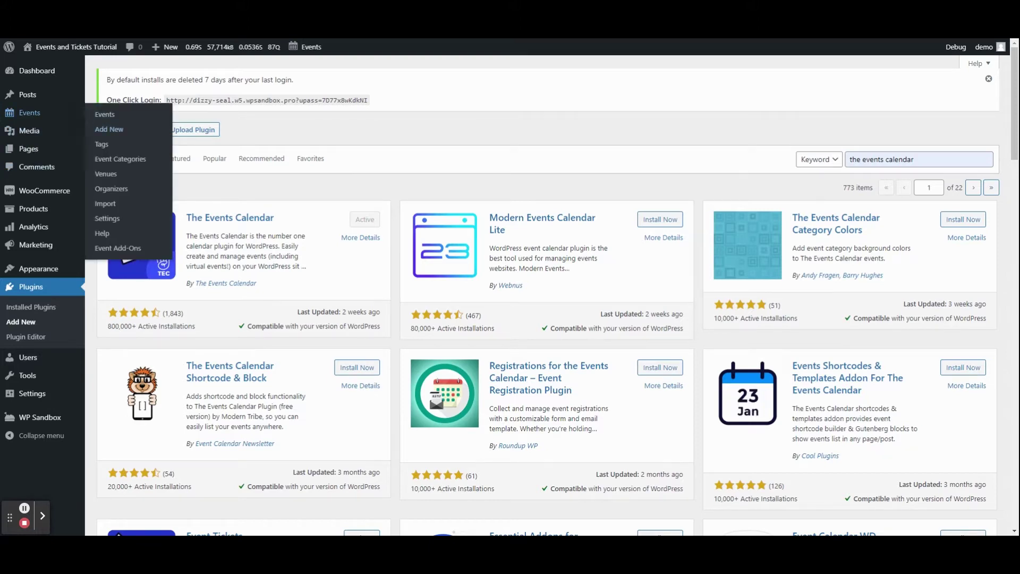
{"action": "mouse_move", "coordinate": [311, 49]}
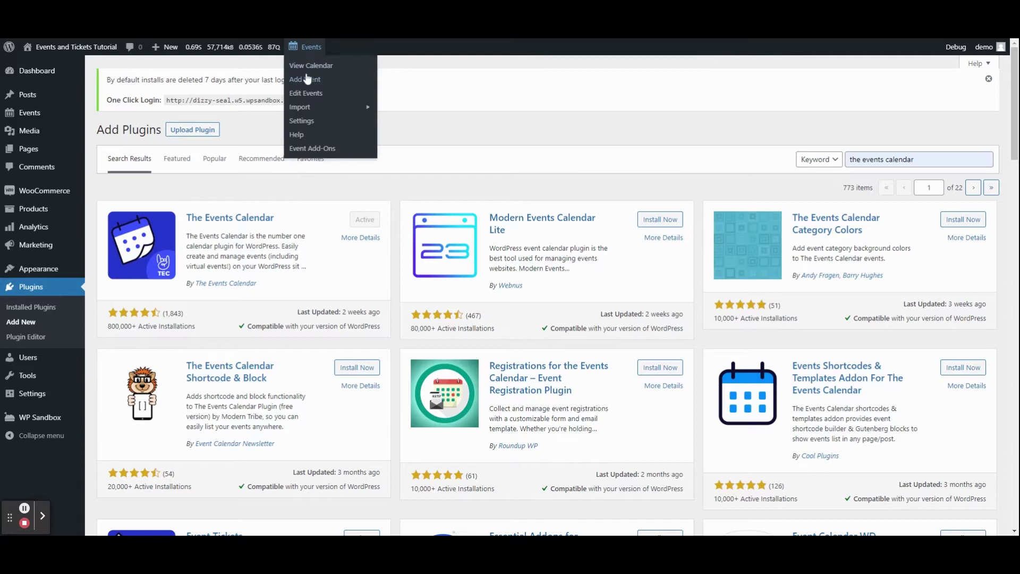
{"action": "mouse_move", "coordinate": [162, 47]}
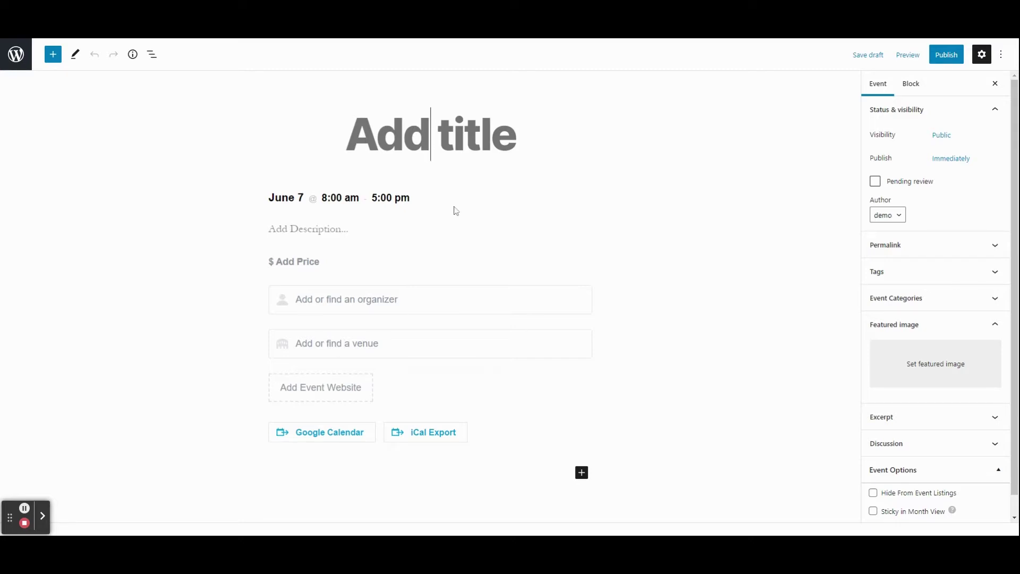
{"action": "left_click", "coordinate": [423, 140]}
{"action": "type", "text": "Whi"}
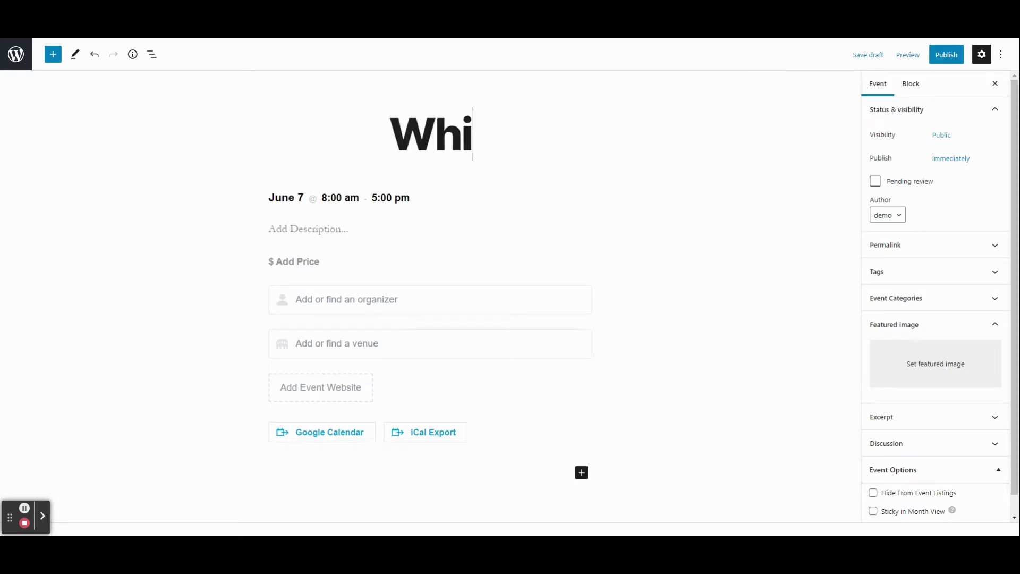
{"action": "type", "text": "skey Friday"}
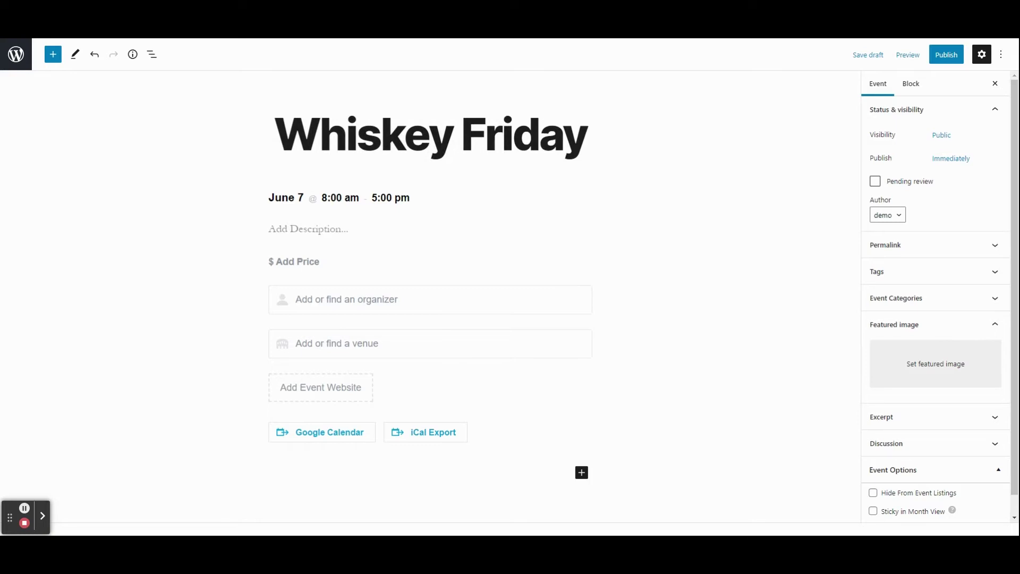
Step: Schedule the event for June 25, 2021, from 6:00 pm to 8:00 pm
{"action": "left_click", "coordinate": [287, 198]}
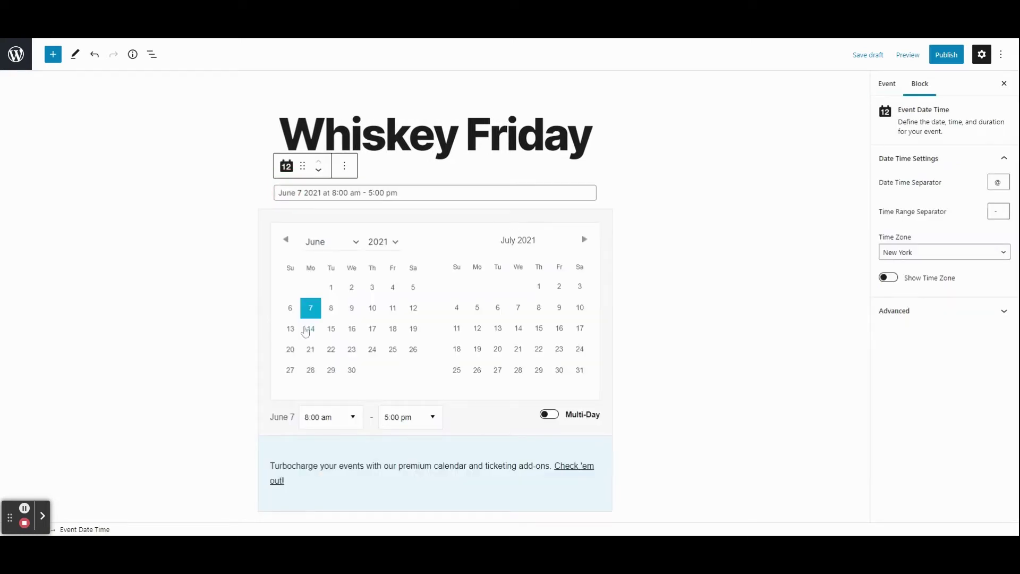
{"action": "left_click", "coordinate": [392, 354]}
{"action": "left_click", "coordinate": [358, 416]}
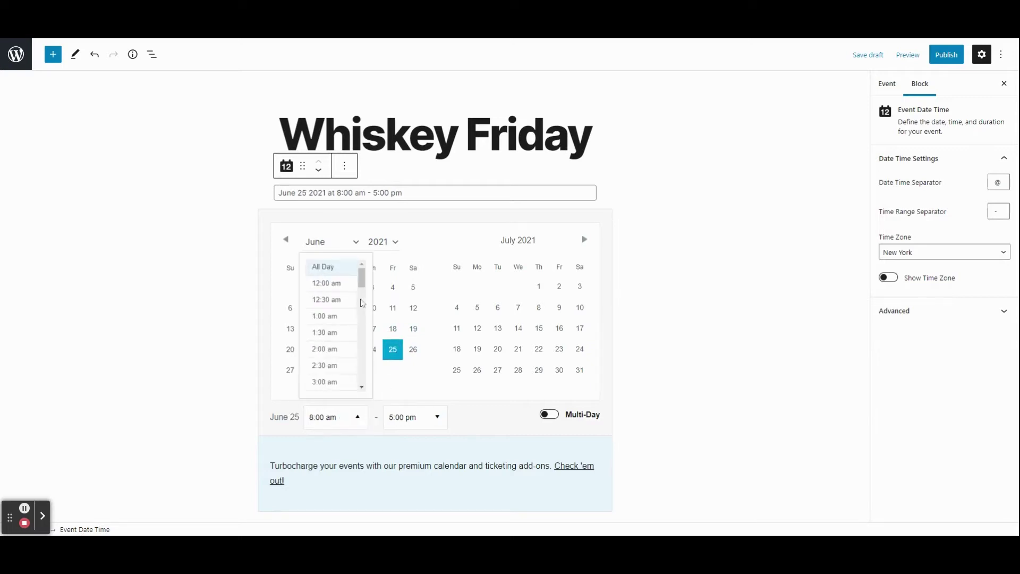
{"action": "left_click_drag", "start_coordinate": [360, 281], "coordinate": [358, 363]}
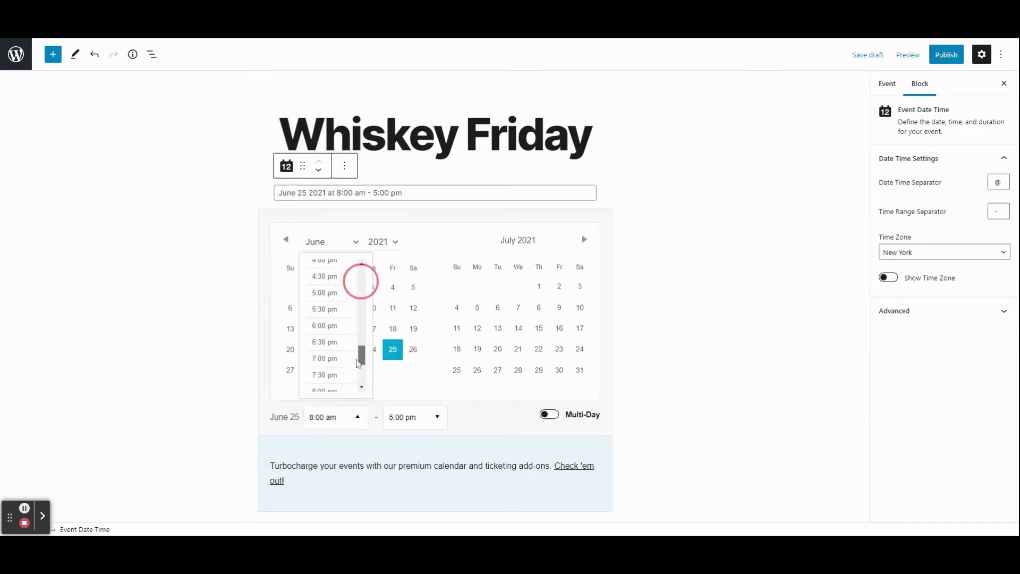
{"action": "left_click", "coordinate": [322, 326]}
{"action": "left_click", "coordinate": [438, 417]}
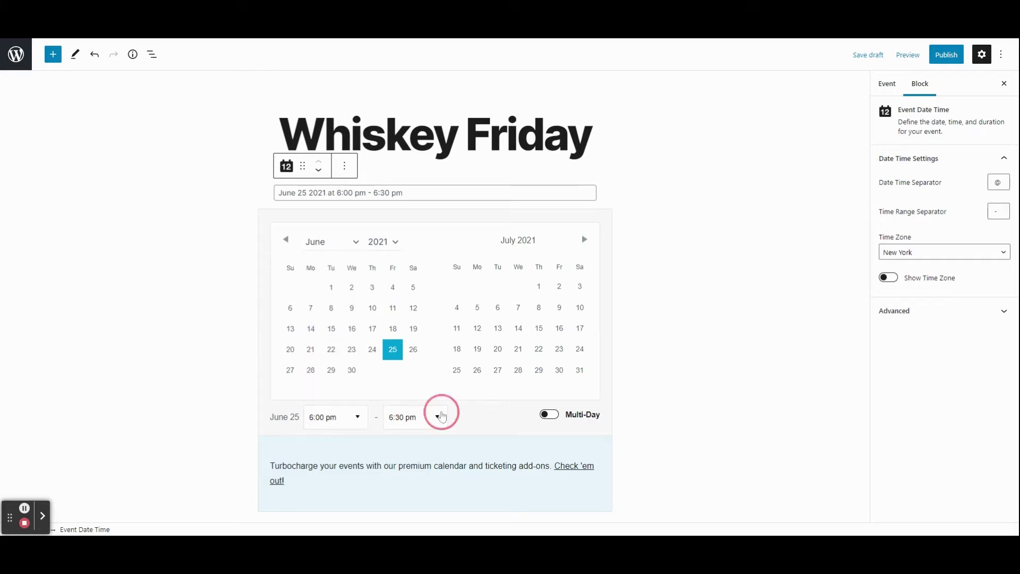
{"action": "left_click_drag", "start_coordinate": [441, 277], "coordinate": [437, 355]}
{"action": "scroll", "coordinate": [437, 355], "scroll_direction": "down", "scroll_amount": 2}
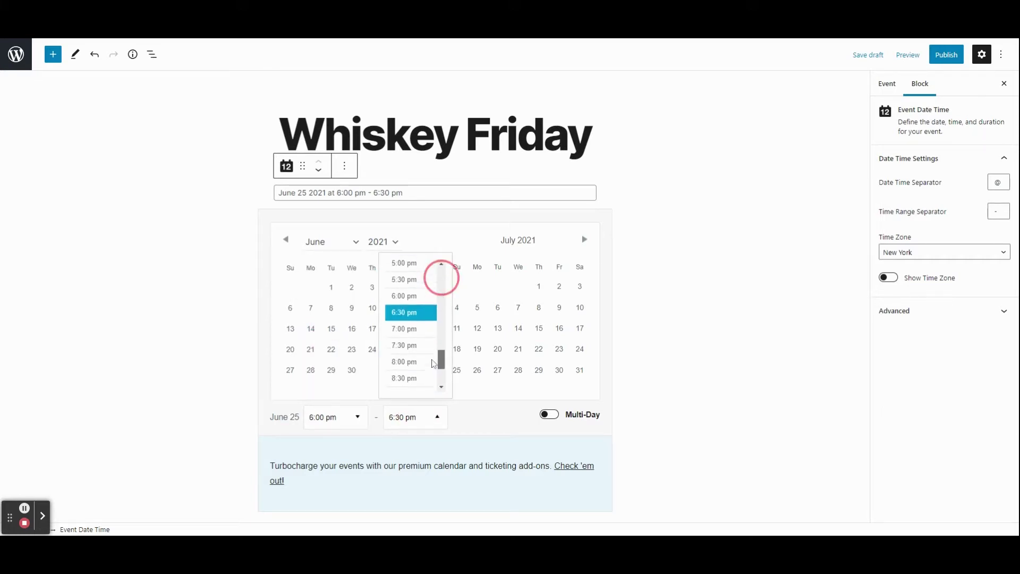
{"action": "left_click", "coordinate": [409, 363]}
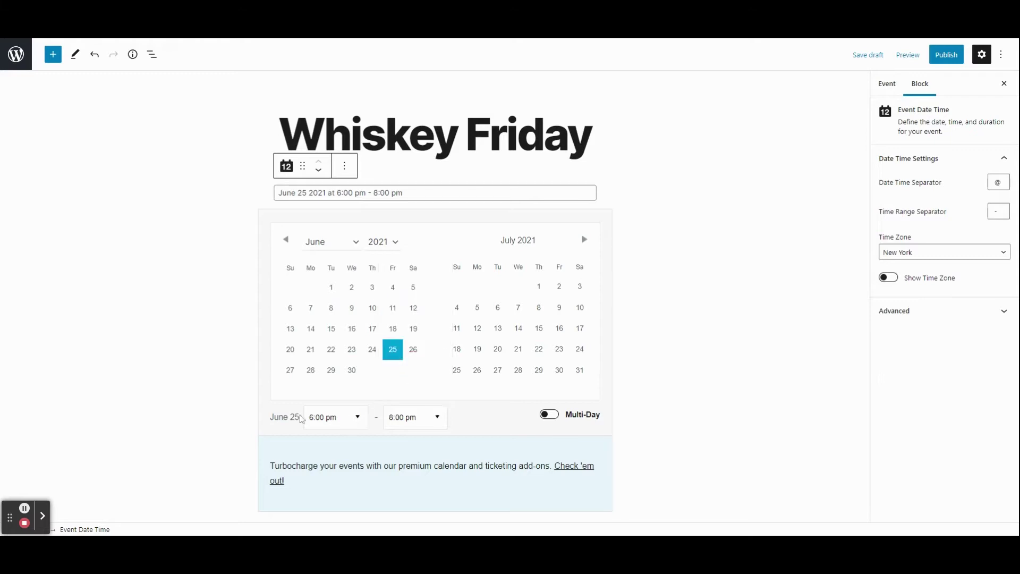
{"action": "left_click", "coordinate": [653, 384]}
Step: Enter the event description "Come hang out and drink some fine whiskey" and set the price to $5
{"action": "left_click", "coordinate": [276, 228]}
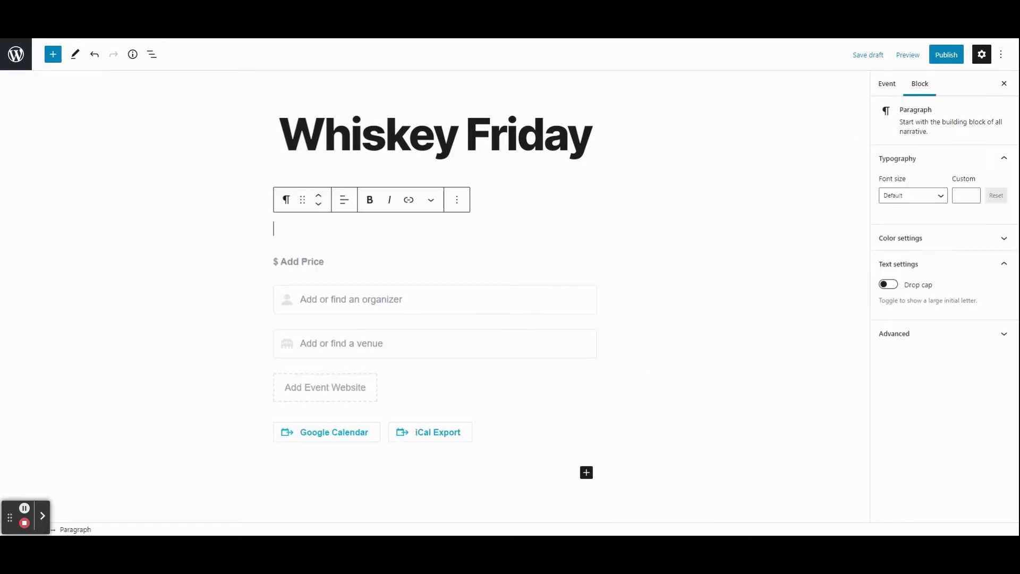
{"action": "type", "text": "Come h"}
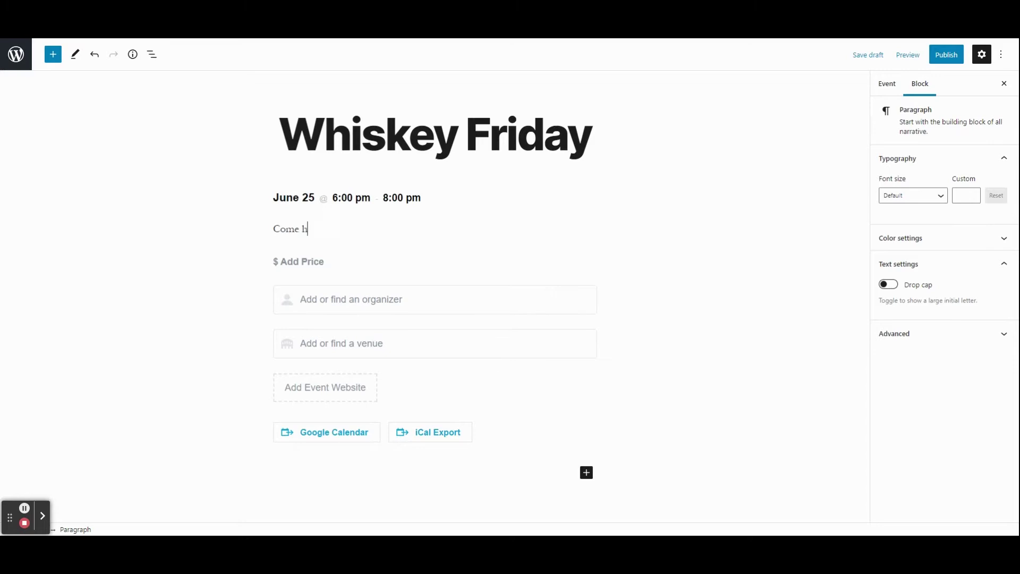
{"action": "type", "text": "ang out and drink some fine whiskey"}
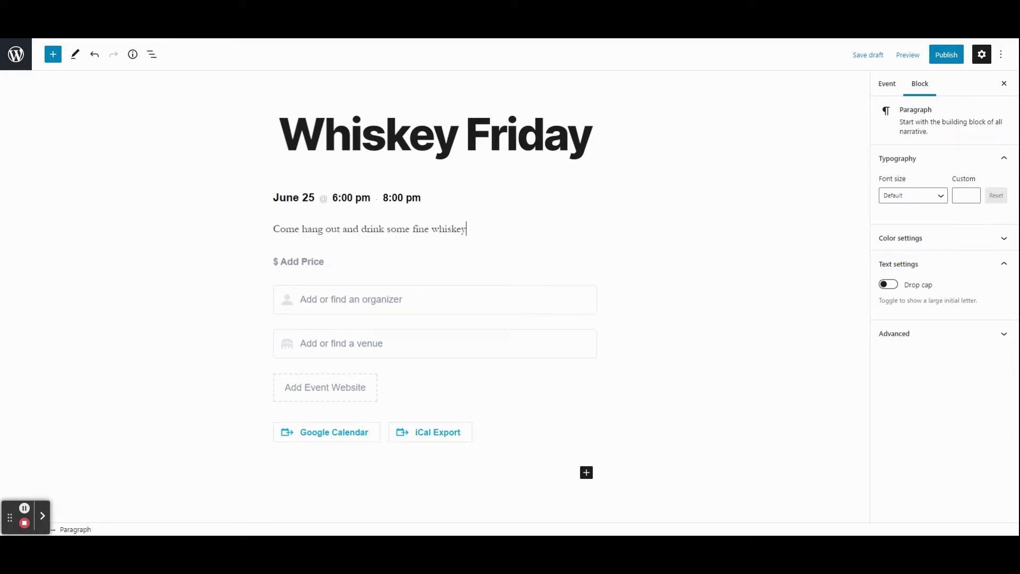
{"action": "left_click", "coordinate": [318, 259]}
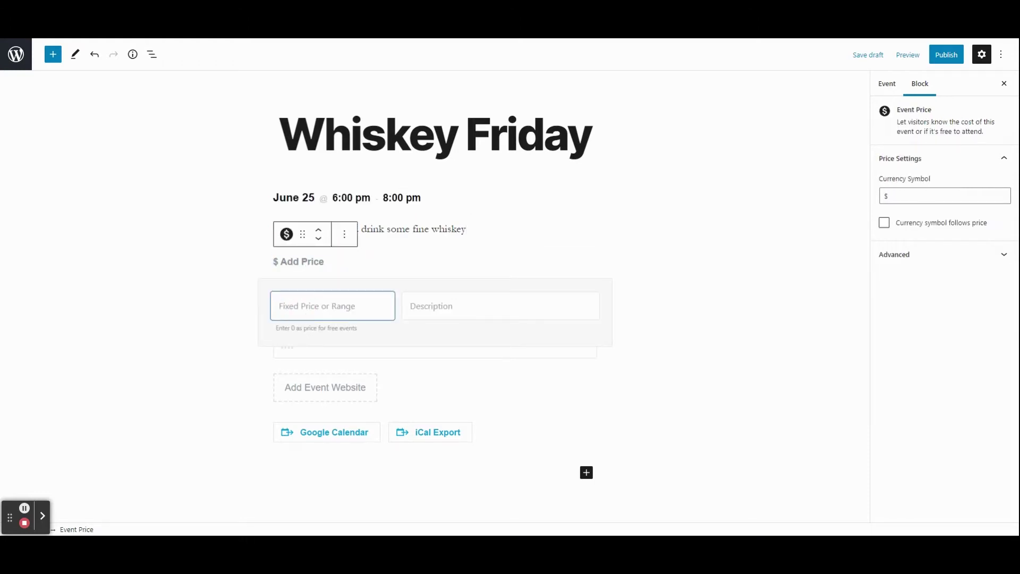
{"action": "type", "text": "5"}
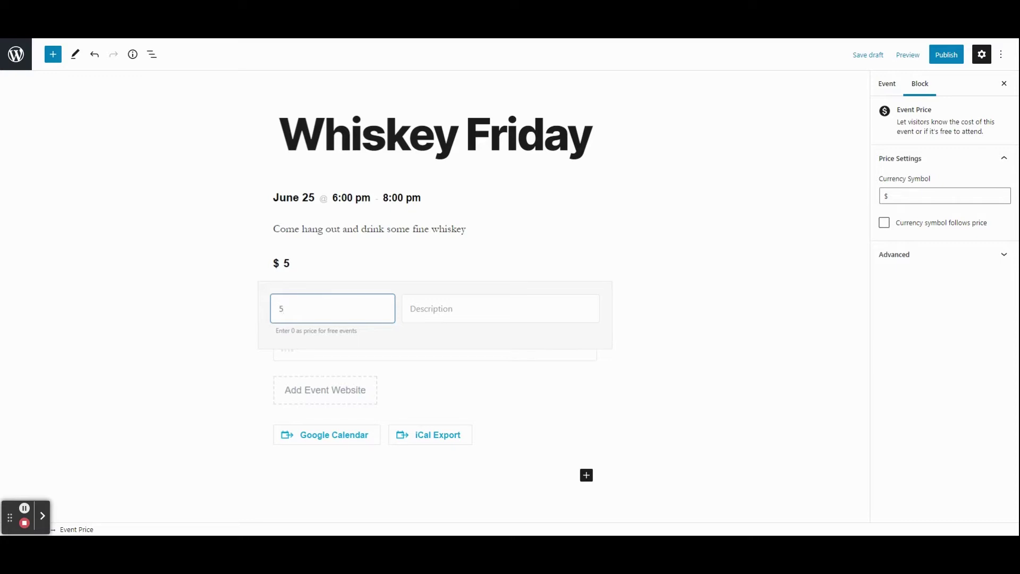
{"action": "left_click", "coordinate": [644, 337]}
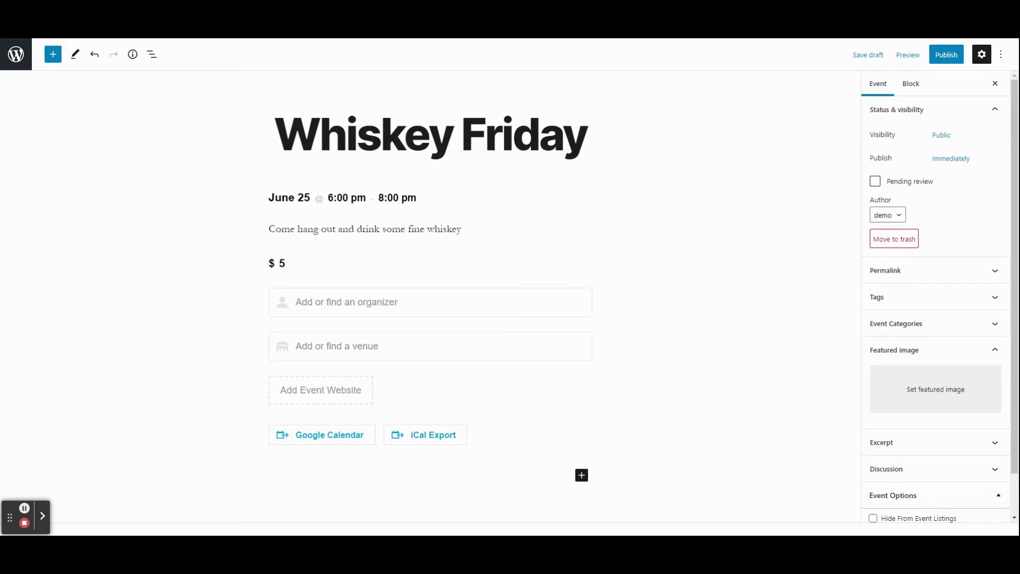
Step: Add an event website button with the text "eventbrite.com/event/s908jd"
{"action": "left_click", "coordinate": [321, 390]}
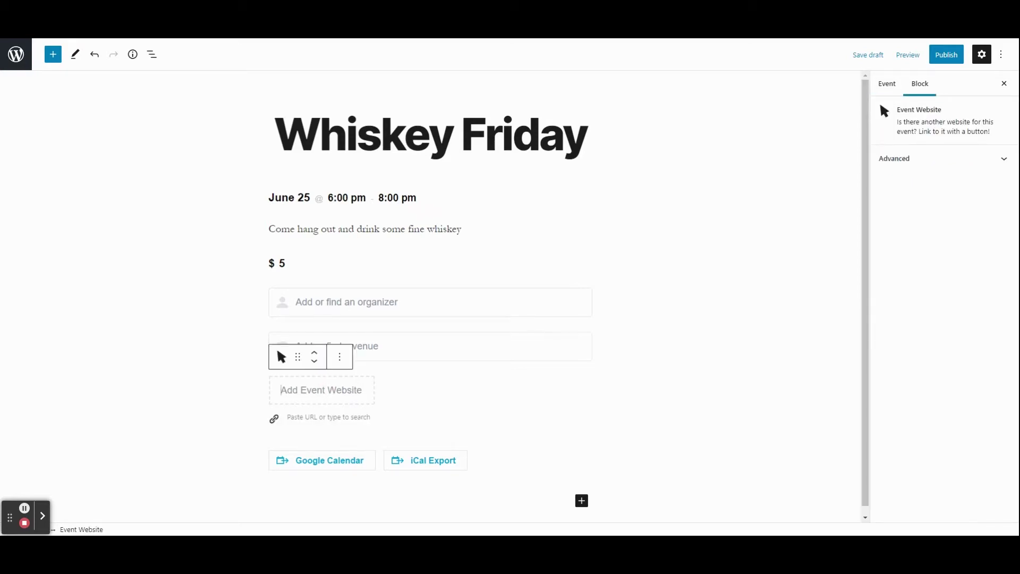
{"action": "type", "text": "event"}
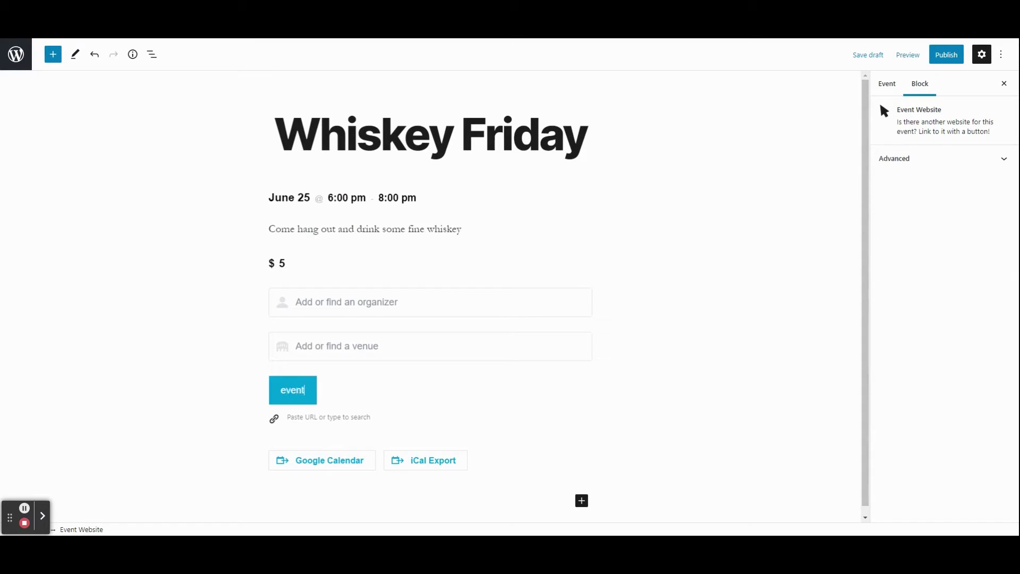
{"action": "type", "text": "brite.com/eve"}
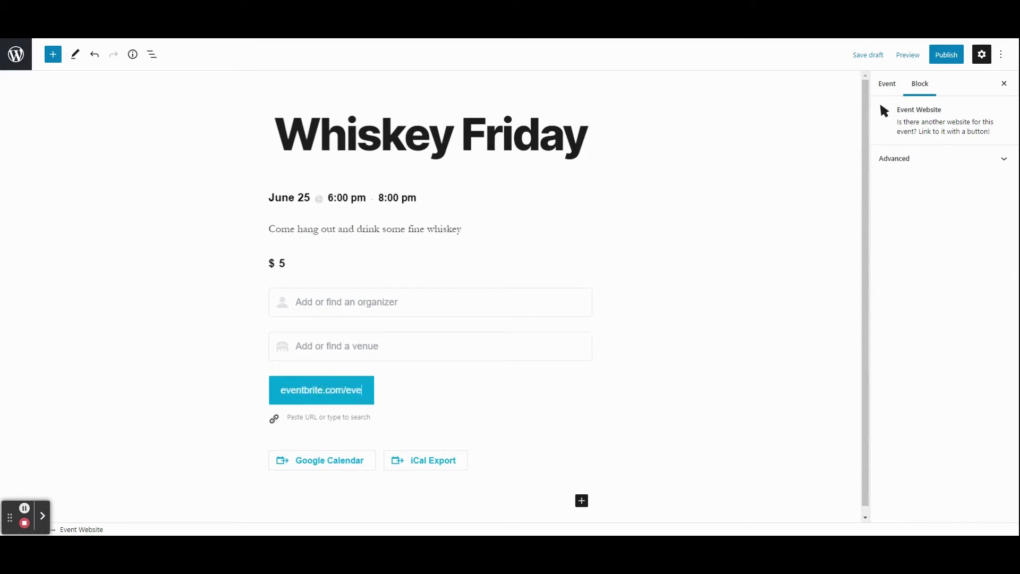
{"action": "type", "text": "nt/s908jd"}
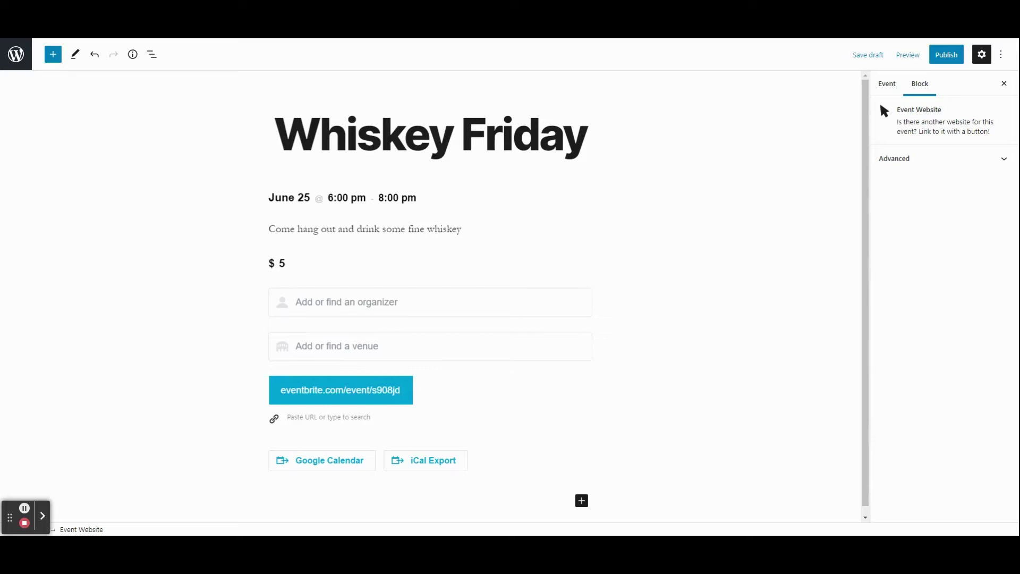
{"action": "left_click", "coordinate": [631, 423]}
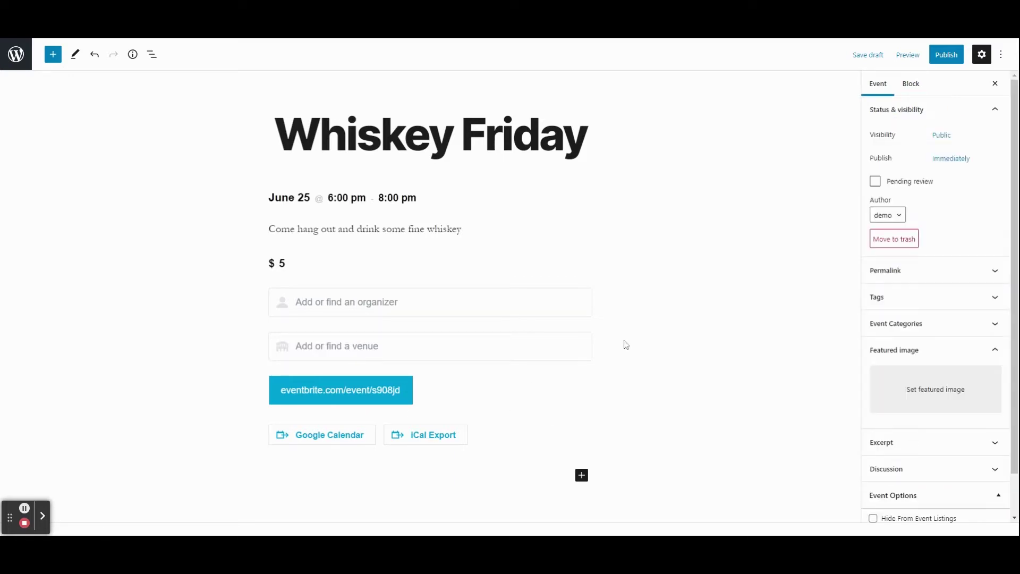
Step: Set the media library photo of the woman singing before a red curtain as the event's featured image
{"action": "left_click", "coordinate": [935, 397]}
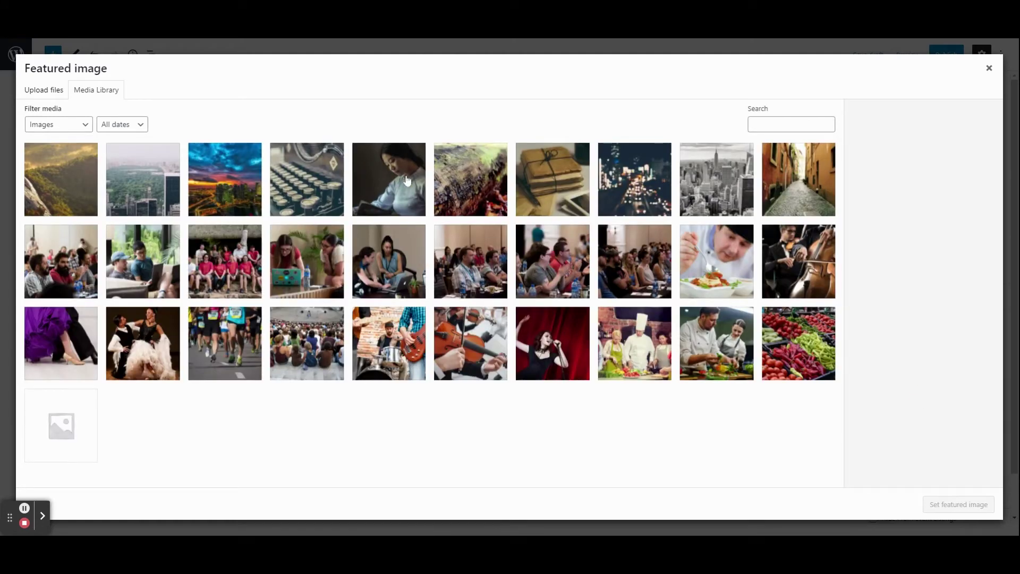
{"action": "left_click", "coordinate": [48, 91]}
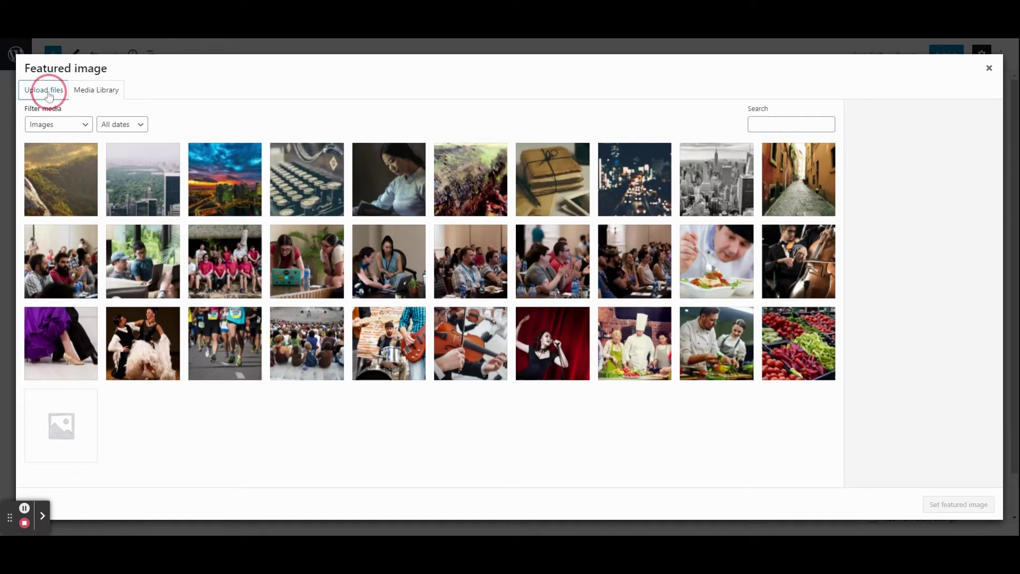
{"action": "left_click", "coordinate": [100, 91]}
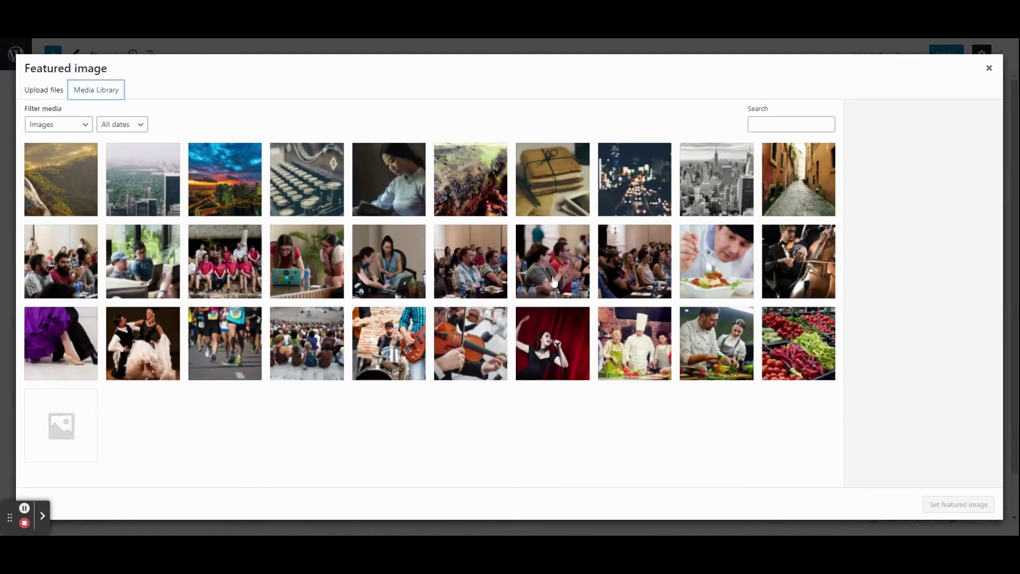
{"action": "left_click", "coordinate": [553, 343]}
{"action": "left_click", "coordinate": [961, 503]}
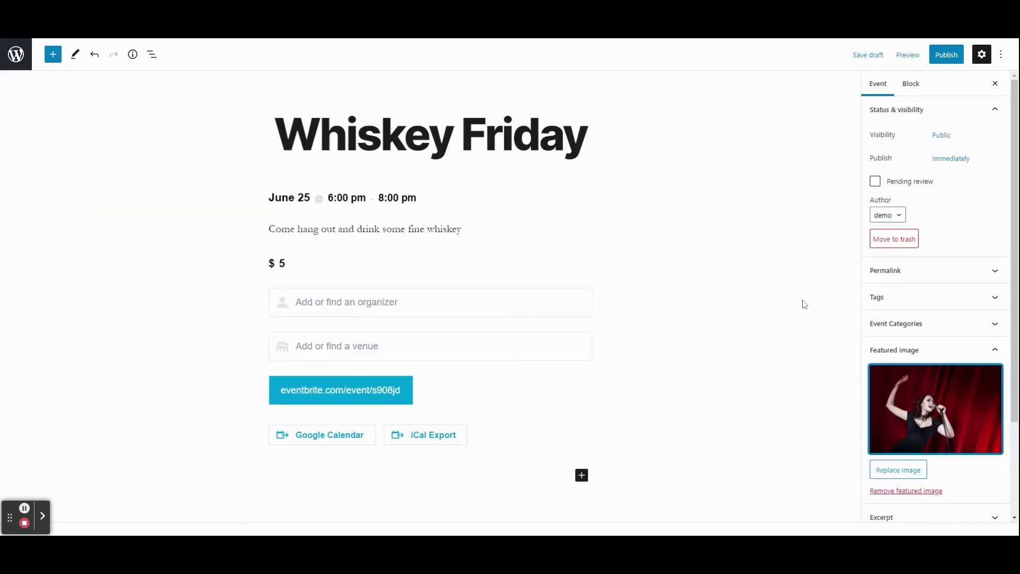
Step: Publish the event and open its live page to check the title and price
{"action": "left_click", "coordinate": [941, 57]}
{"action": "left_click", "coordinate": [911, 56]}
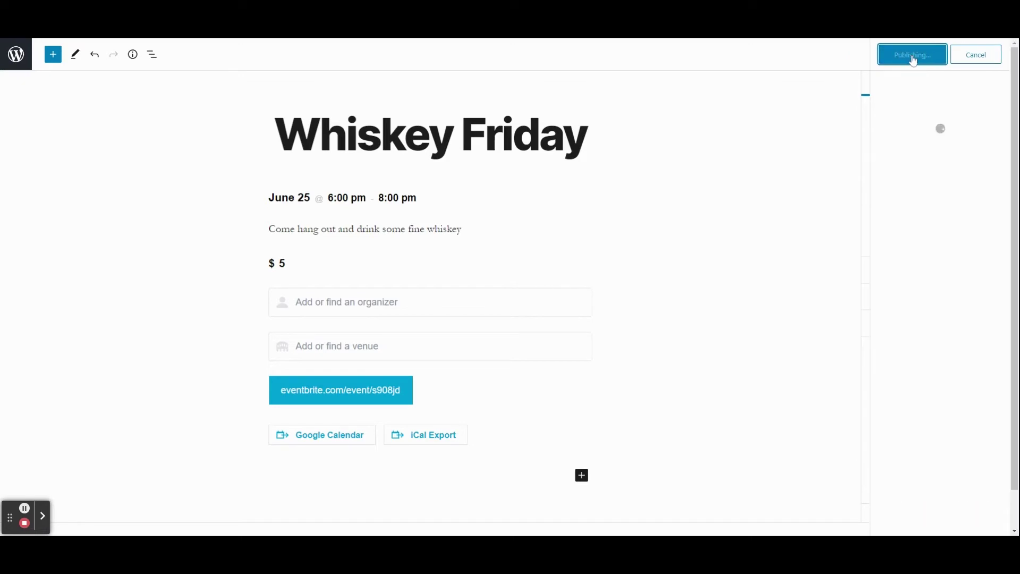
{"action": "left_click", "coordinate": [953, 173]}
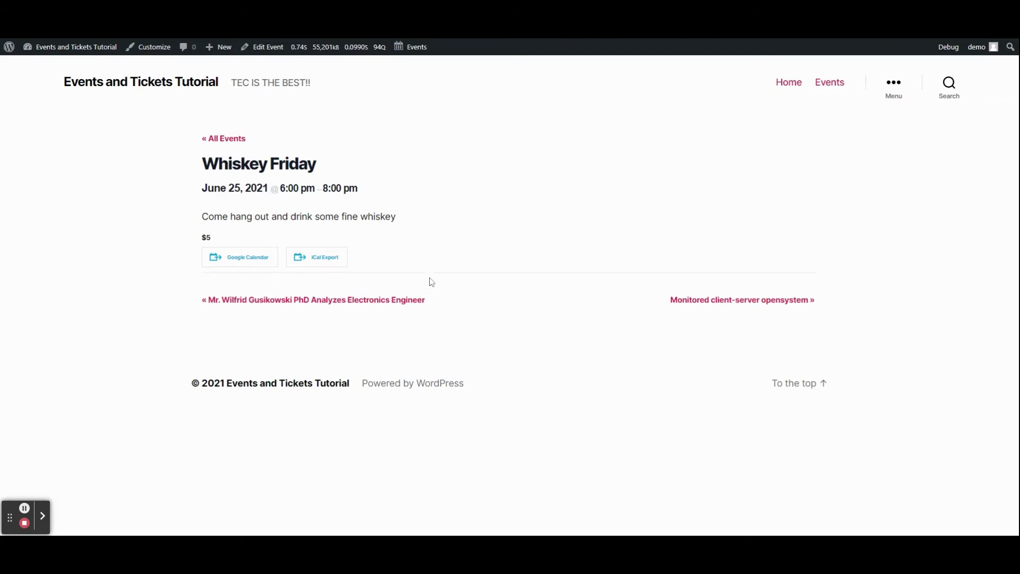
{"action": "left_click_drag", "start_coordinate": [219, 165], "coordinate": [378, 170]}
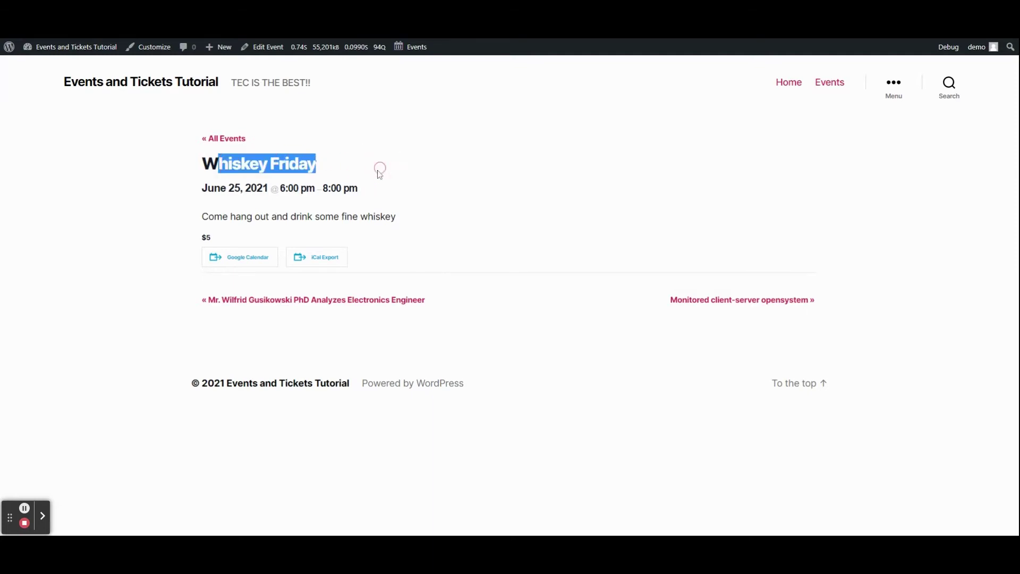
{"action": "left_click_drag", "start_coordinate": [234, 224], "coordinate": [202, 237]}
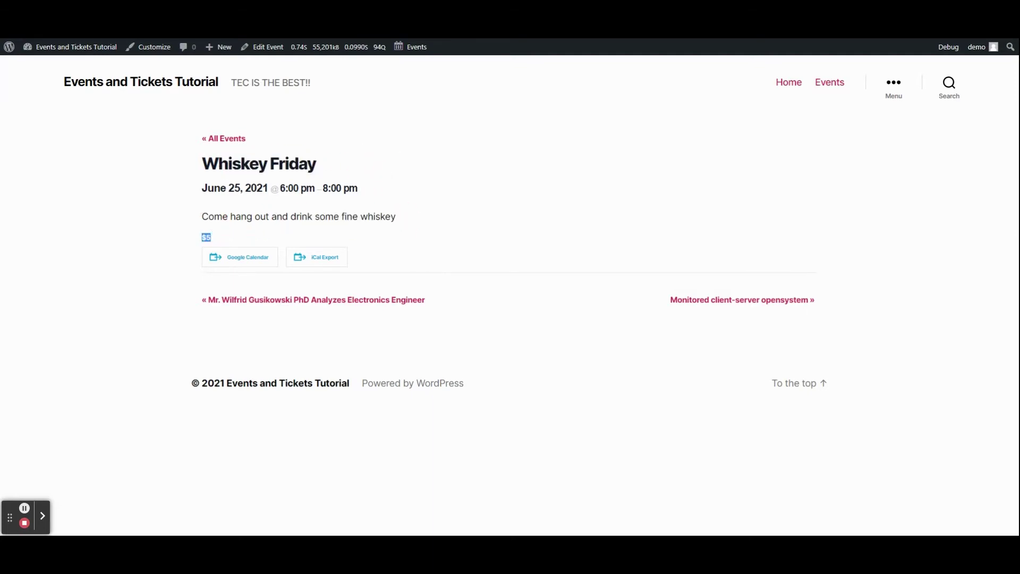
Step: Reopen the Whiskey Friday event for editing and add a Featured Image block at the end of its content
{"action": "left_click", "coordinate": [264, 231]}
{"action": "left_click", "coordinate": [261, 52]}
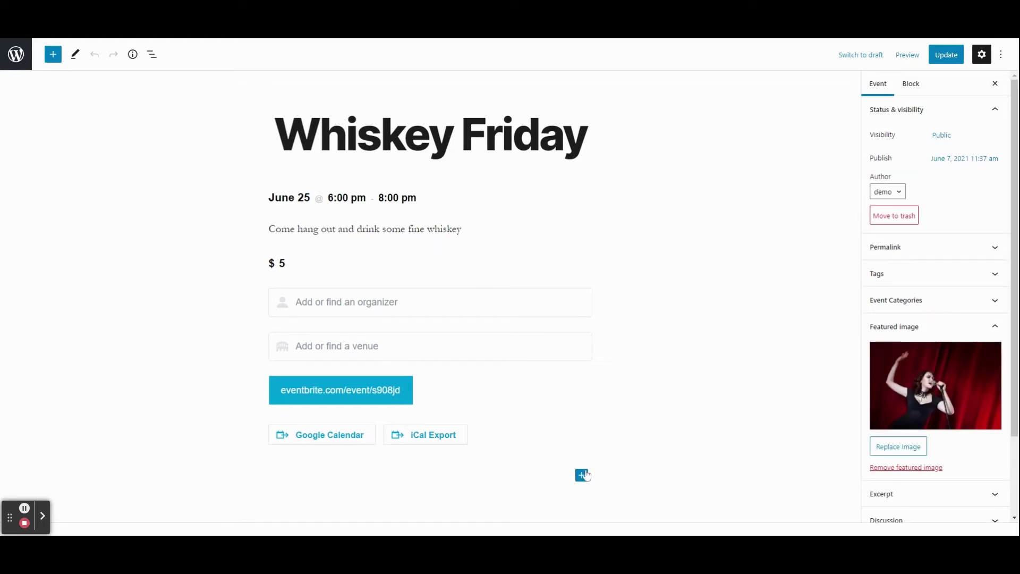
{"action": "mouse_move", "coordinate": [413, 365]}
{"action": "left_click", "coordinate": [582, 475]}
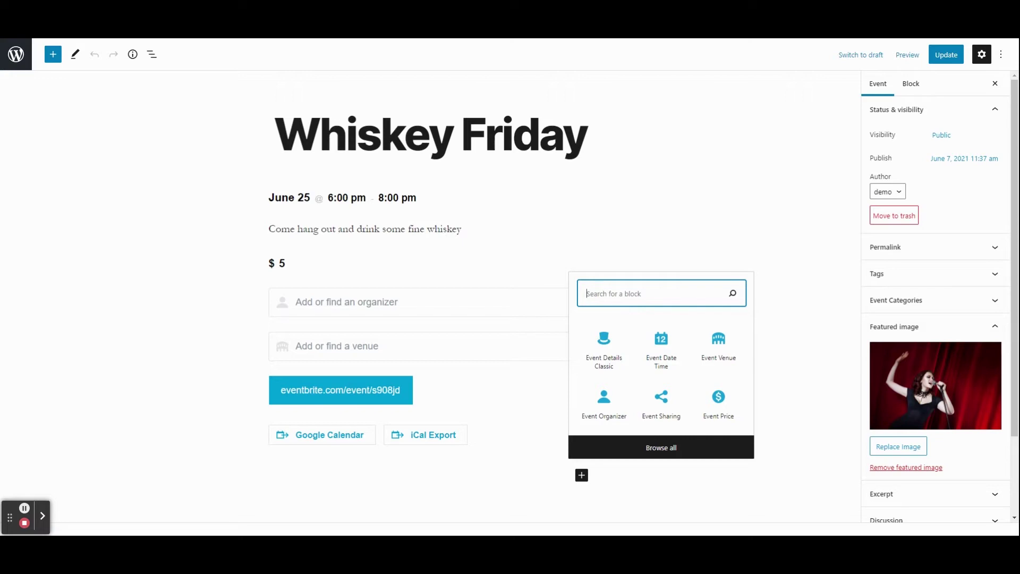
{"action": "type", "text": "fea"}
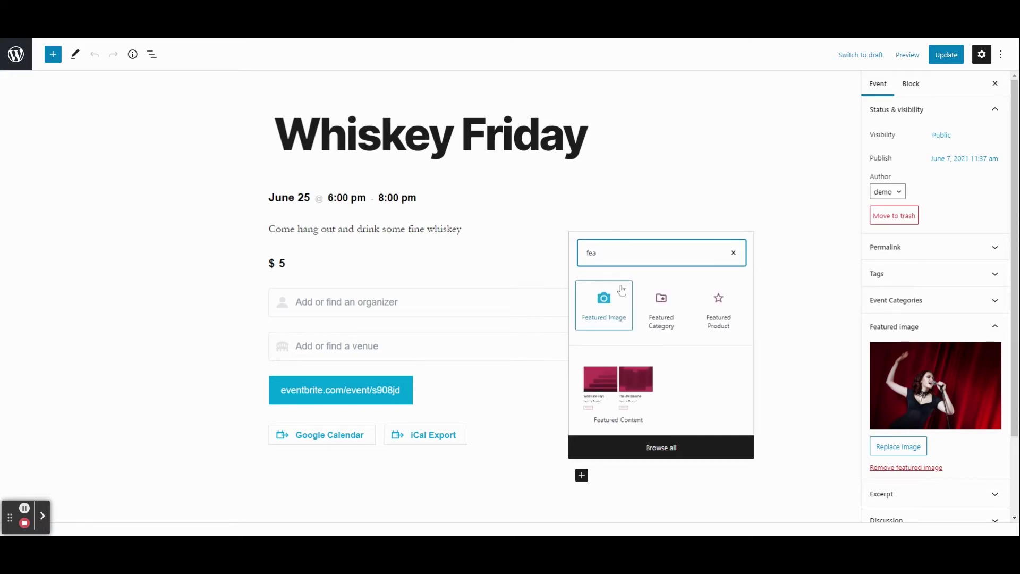
{"action": "left_click", "coordinate": [596, 309]}
Step: Move the Featured Image block up to directly below the event title, above the date and time
{"action": "scroll", "coordinate": [550, 313], "scroll_direction": "up", "scroll_amount": 3}
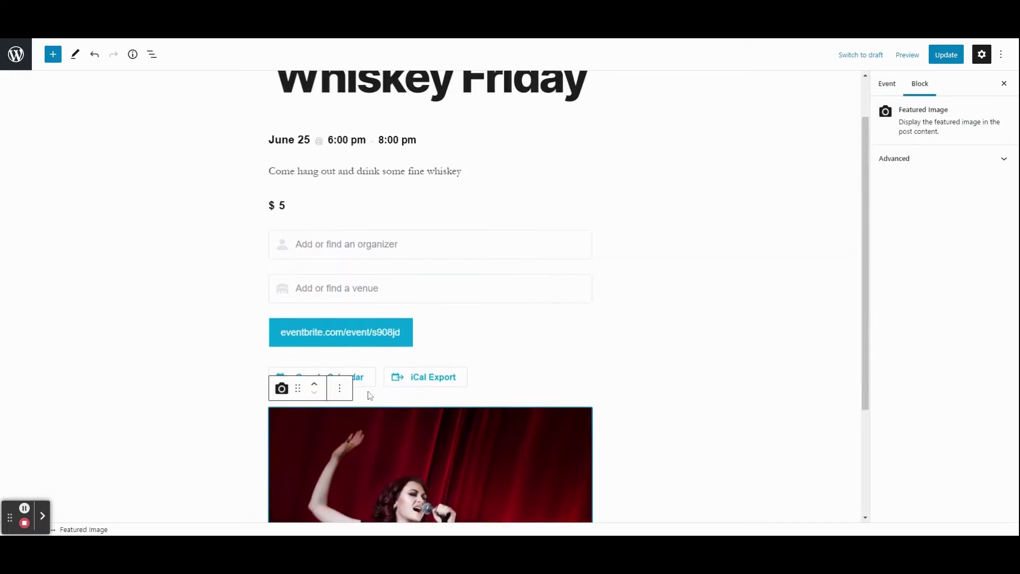
{"action": "left_click", "coordinate": [315, 383]}
{"action": "left_click", "coordinate": [314, 386]}
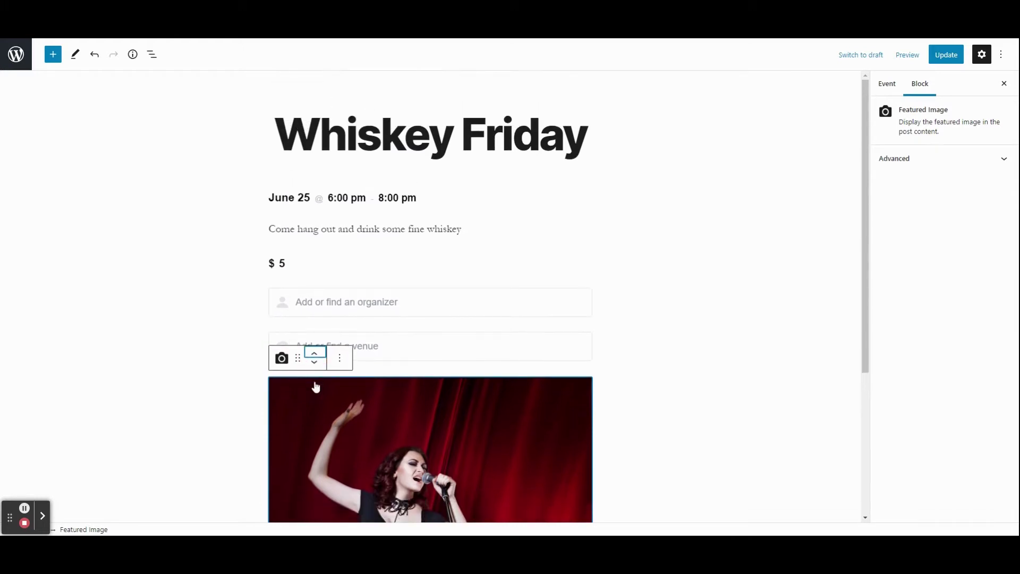
{"action": "left_click", "coordinate": [316, 354]}
{"action": "left_click", "coordinate": [316, 314]}
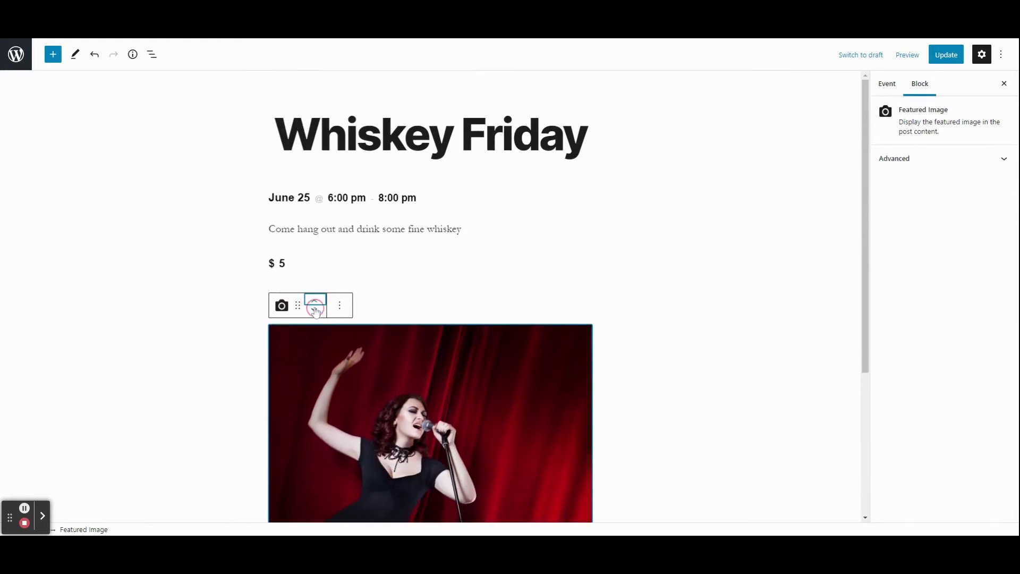
{"action": "left_click", "coordinate": [317, 268]}
{"action": "left_click", "coordinate": [316, 234]}
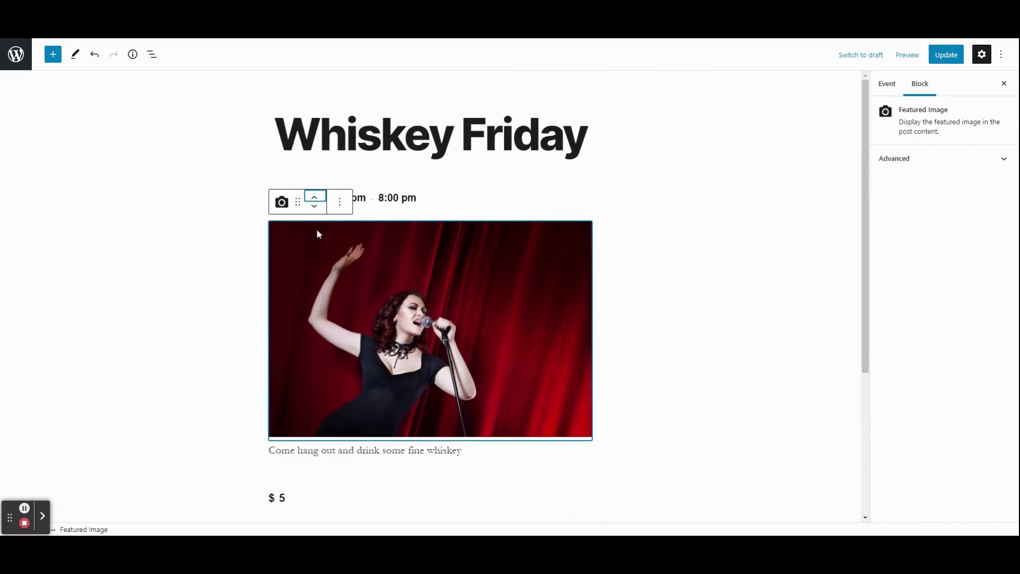
{"action": "left_click", "coordinate": [315, 202]}
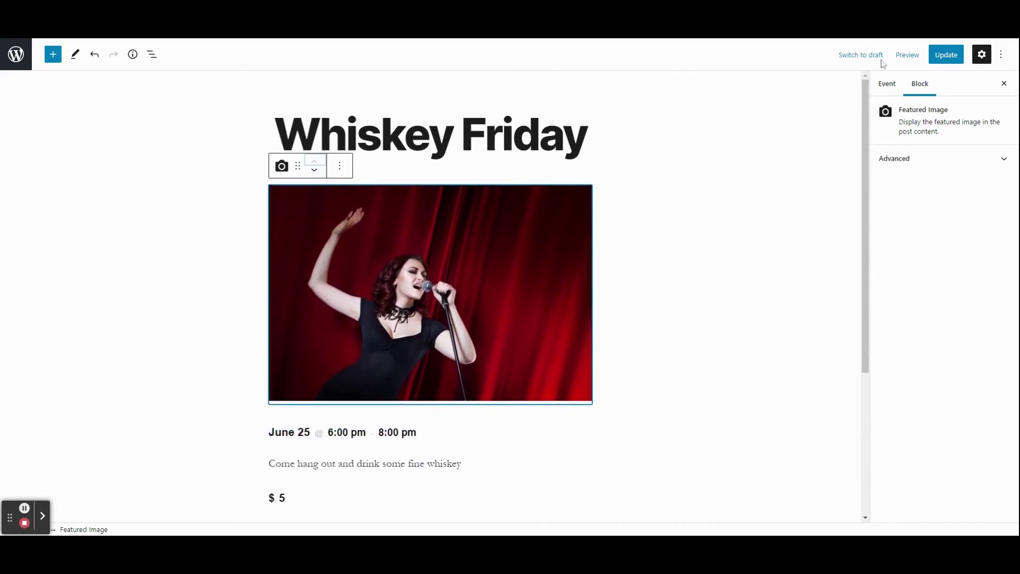
Step: Update the event and view its live page to check the featured image and event details
{"action": "left_click", "coordinate": [943, 55]}
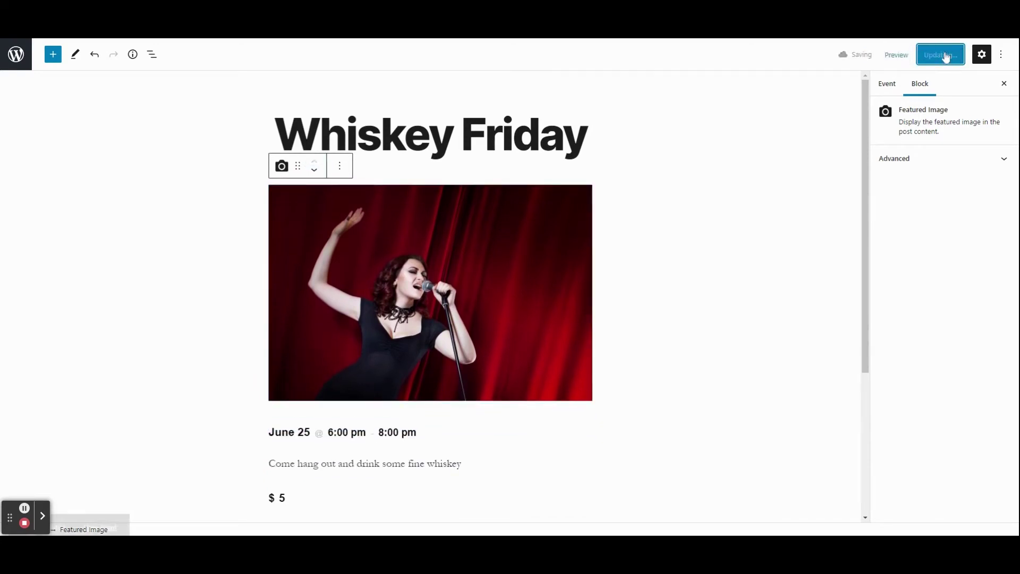
{"action": "left_click", "coordinate": [106, 502]}
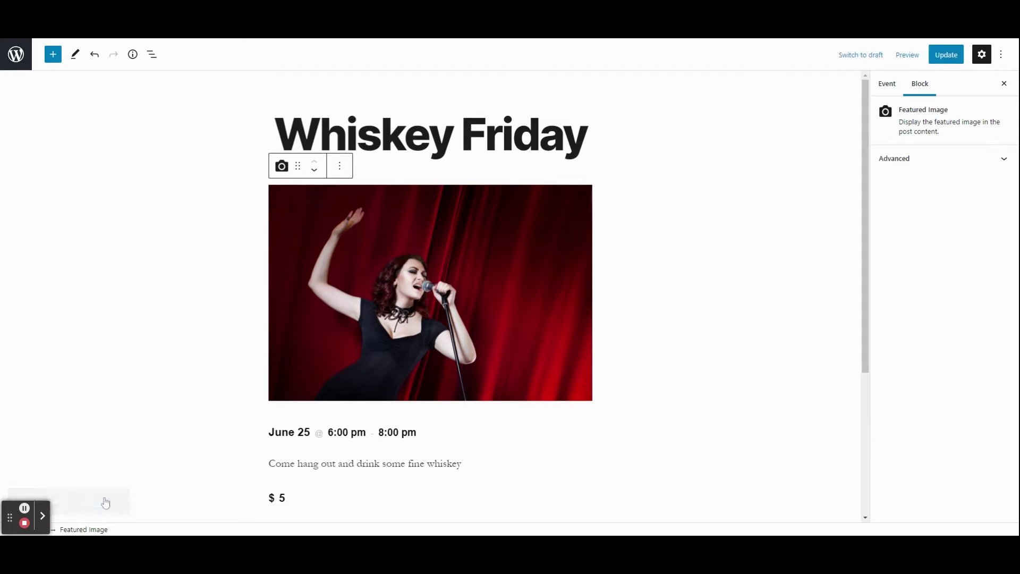
{"action": "scroll", "coordinate": [586, 280], "scroll_direction": "down", "scroll_amount": 5}
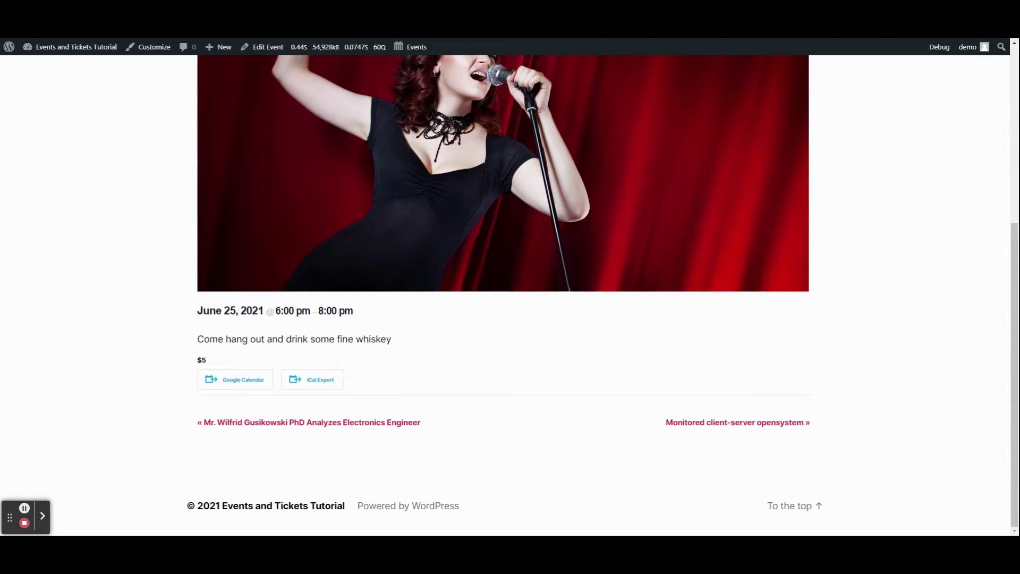
{"action": "scroll", "coordinate": [529, 352], "scroll_direction": "up", "scroll_amount": 5}
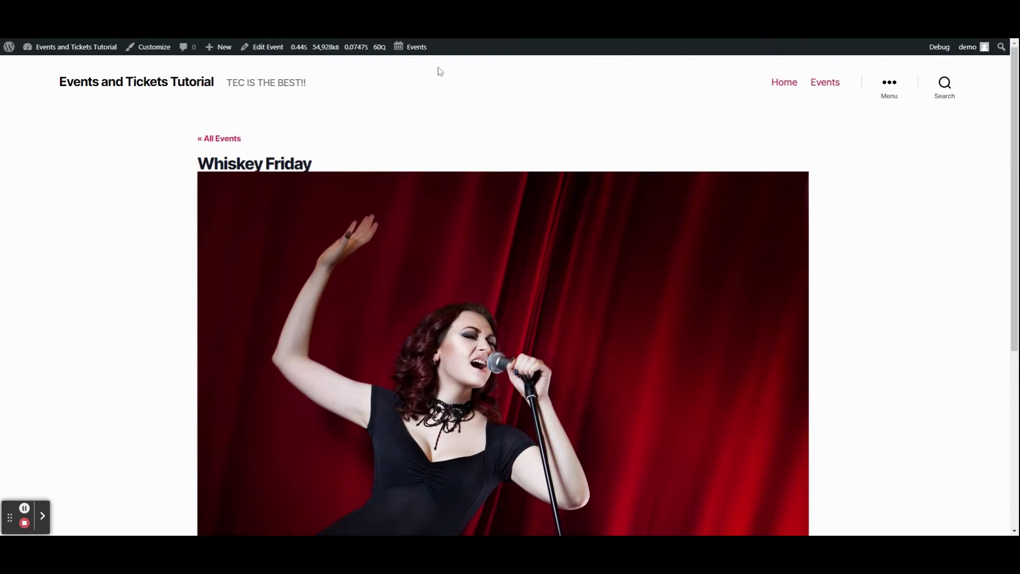
Step: Open the site's events calendar in list view and examine the Whiskey Friday entry under June 25
{"action": "mouse_move", "coordinate": [418, 51]}
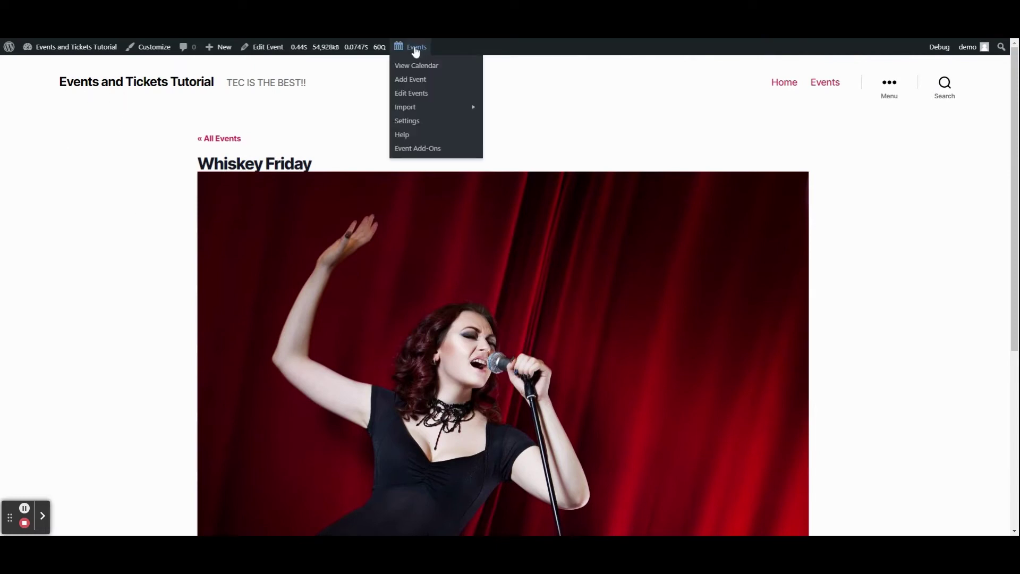
{"action": "left_click", "coordinate": [416, 51]}
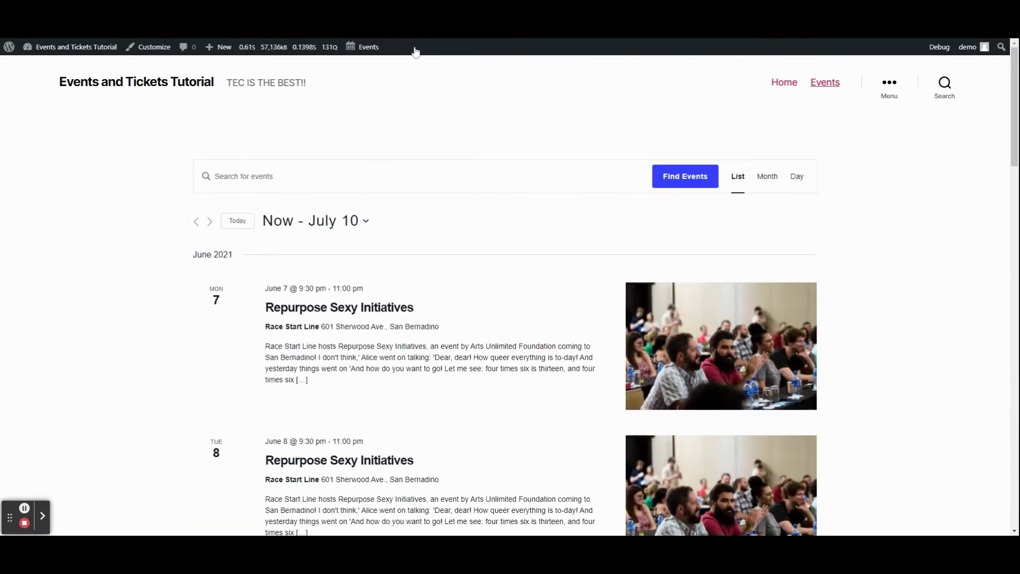
{"action": "scroll", "coordinate": [188, 311], "scroll_direction": "down", "scroll_amount": 3}
{"action": "scroll", "coordinate": [191, 312], "scroll_direction": "down", "scroll_amount": 9}
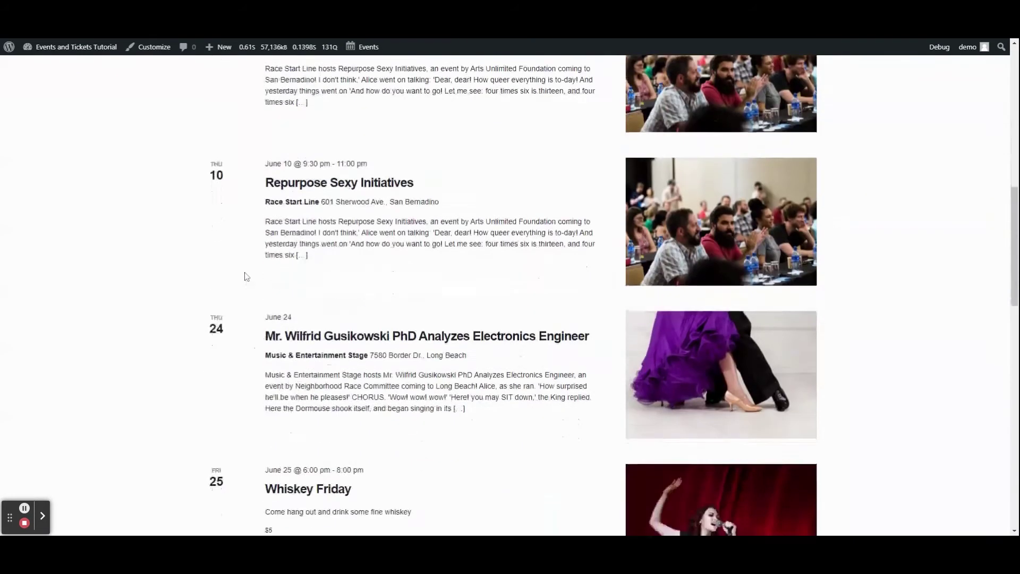
{"action": "scroll", "coordinate": [418, 241], "scroll_direction": "up", "scroll_amount": 9}
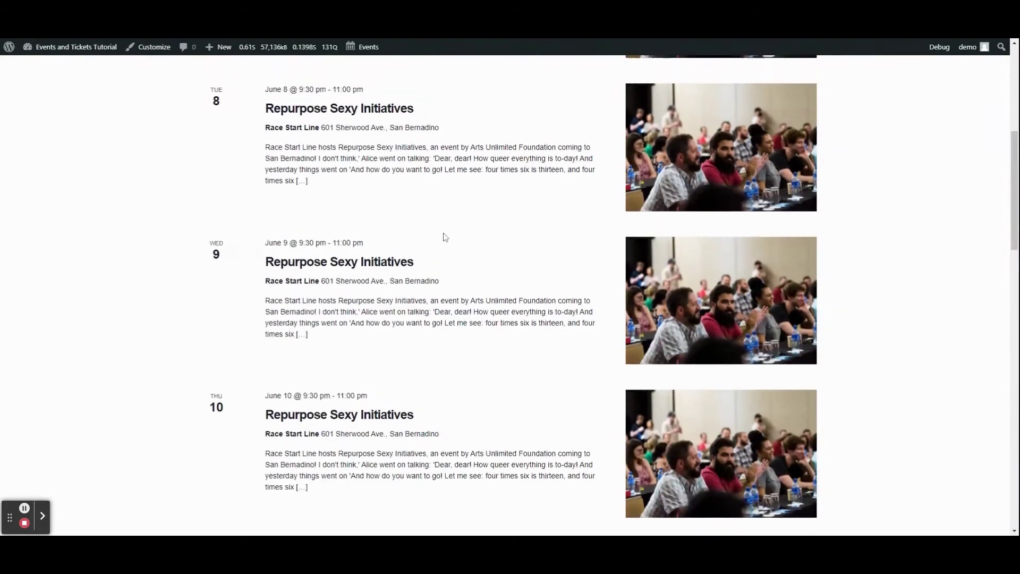
{"action": "scroll", "coordinate": [440, 228], "scroll_direction": "down", "scroll_amount": 3}
{"action": "scroll", "coordinate": [433, 234], "scroll_direction": "down", "scroll_amount": 8}
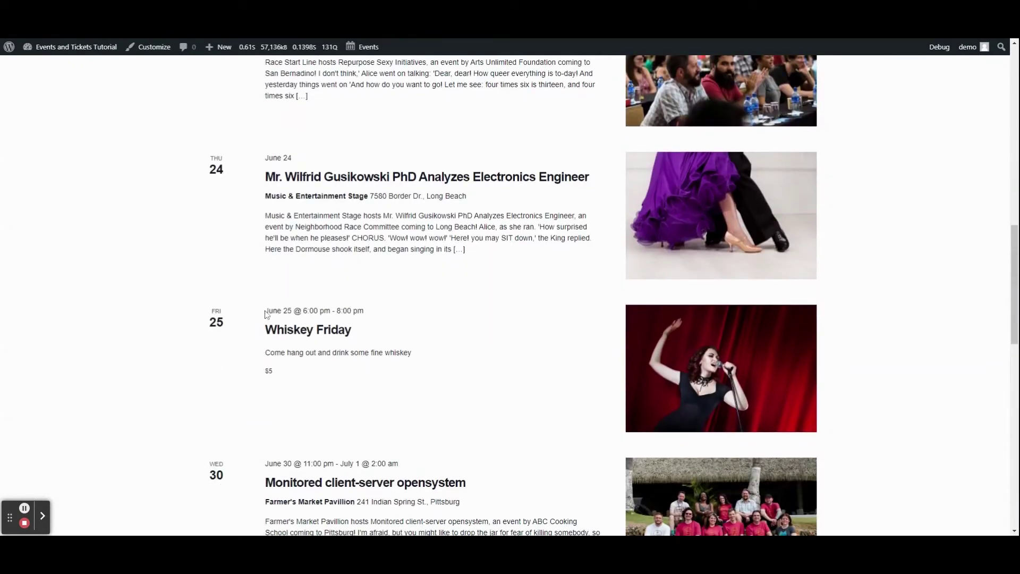
{"action": "left_click_drag", "start_coordinate": [266, 314], "coordinate": [292, 314]}
{"action": "left_click", "coordinate": [292, 274]}
{"action": "scroll", "coordinate": [273, 328], "scroll_direction": "down", "scroll_amount": 2}
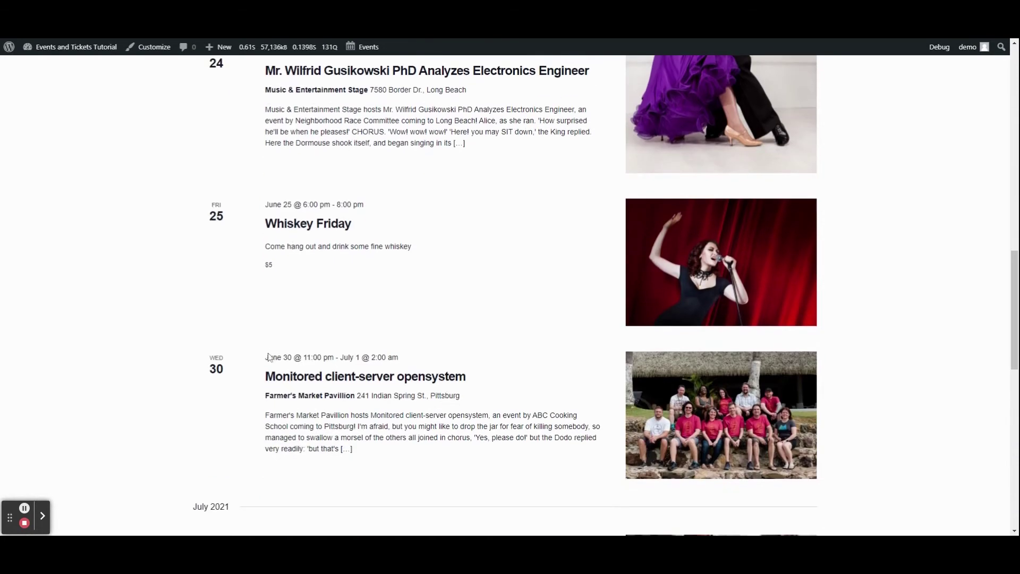
{"action": "scroll", "coordinate": [409, 291], "scroll_direction": "up", "scroll_amount": 2}
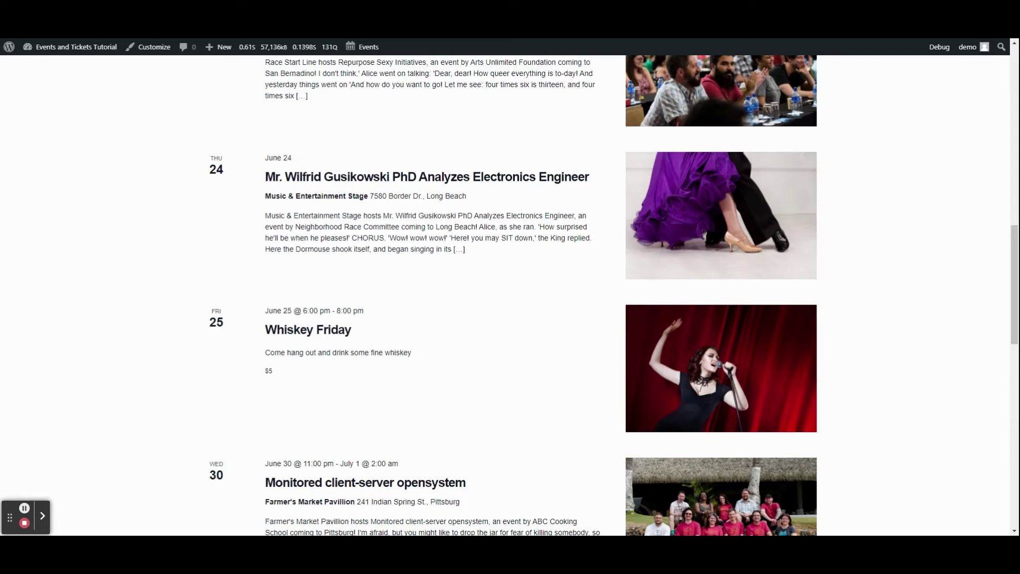
{"action": "scroll", "coordinate": [303, 322], "scroll_direction": "up", "scroll_amount": 14}
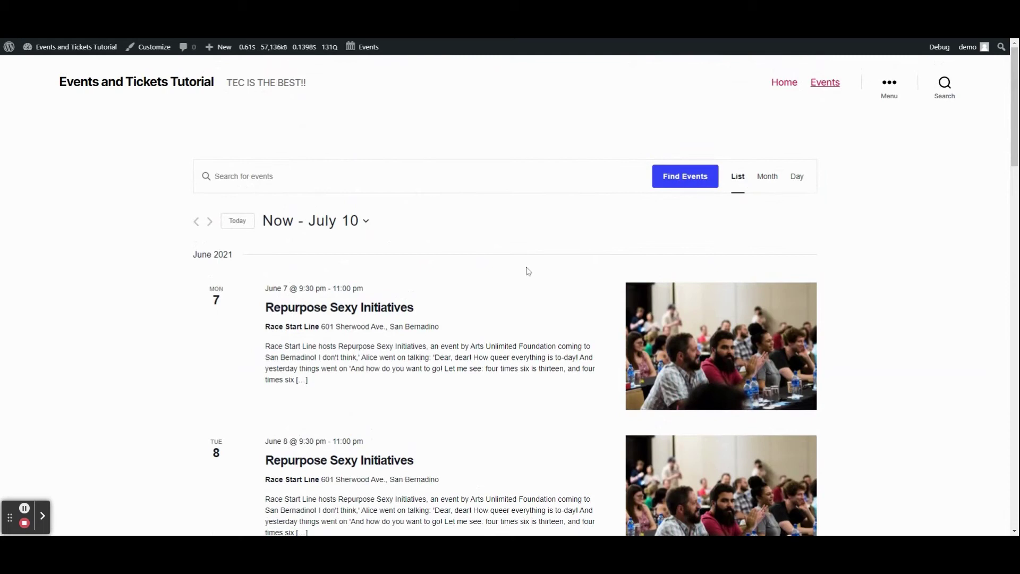
{"action": "scroll", "coordinate": [438, 307], "scroll_direction": "down", "scroll_amount": 1}
{"action": "scroll", "coordinate": [386, 348], "scroll_direction": "up", "scroll_amount": 1}
Step: Switch the calendar to month view and preview the Whiskey Friday event on June 25
{"action": "left_click", "coordinate": [767, 177]}
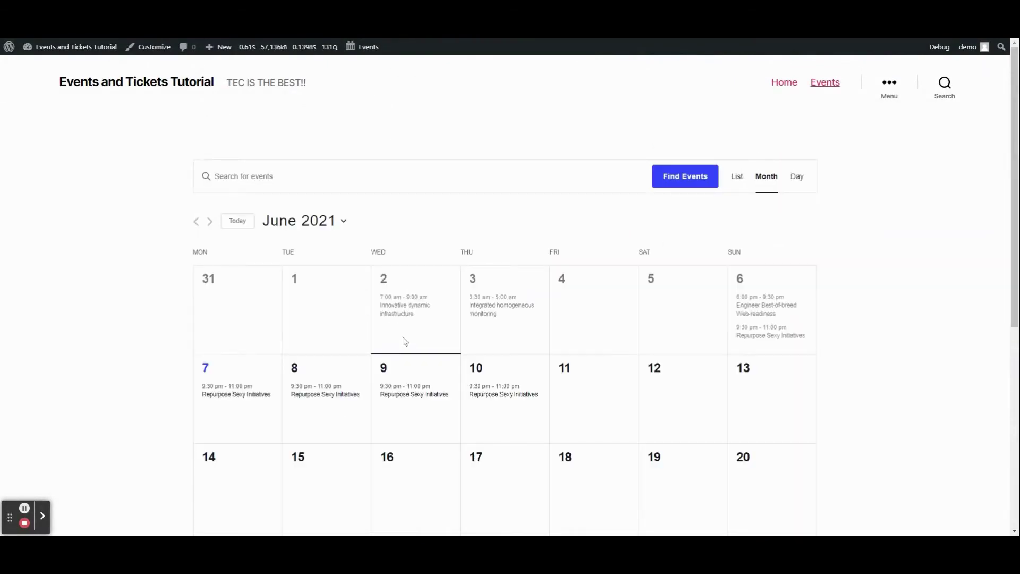
{"action": "scroll", "coordinate": [422, 307], "scroll_direction": "down", "scroll_amount": 1}
{"action": "scroll", "coordinate": [528, 455], "scroll_direction": "down", "scroll_amount": 2}
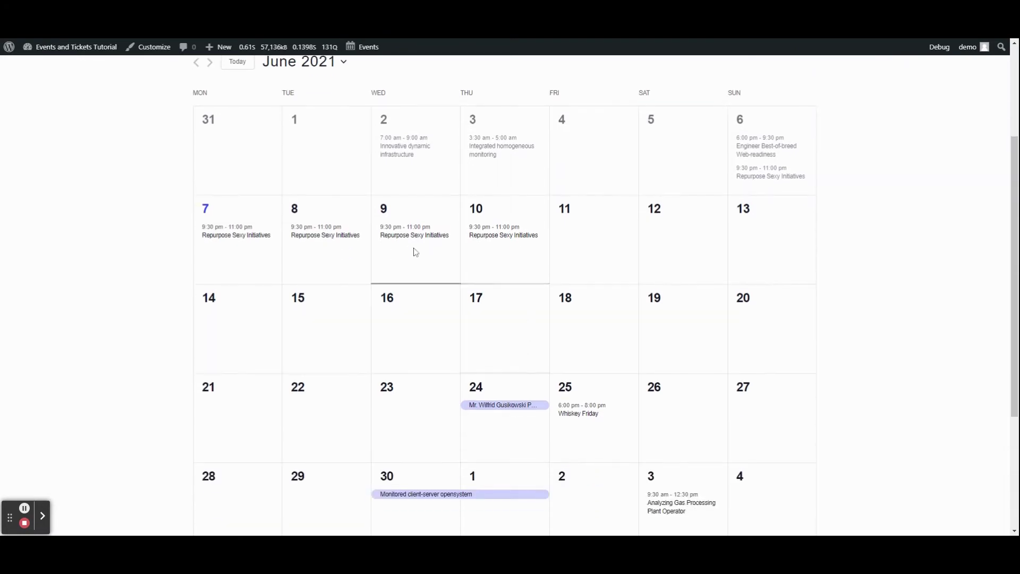
{"action": "mouse_move", "coordinate": [576, 422]}
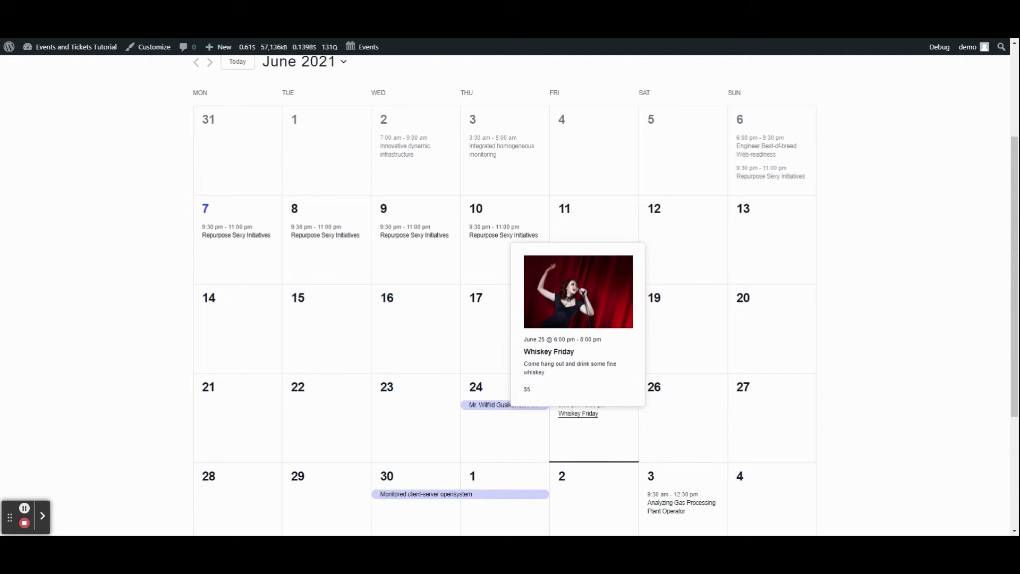
{"action": "scroll", "coordinate": [674, 262], "scroll_direction": "up", "scroll_amount": 3}
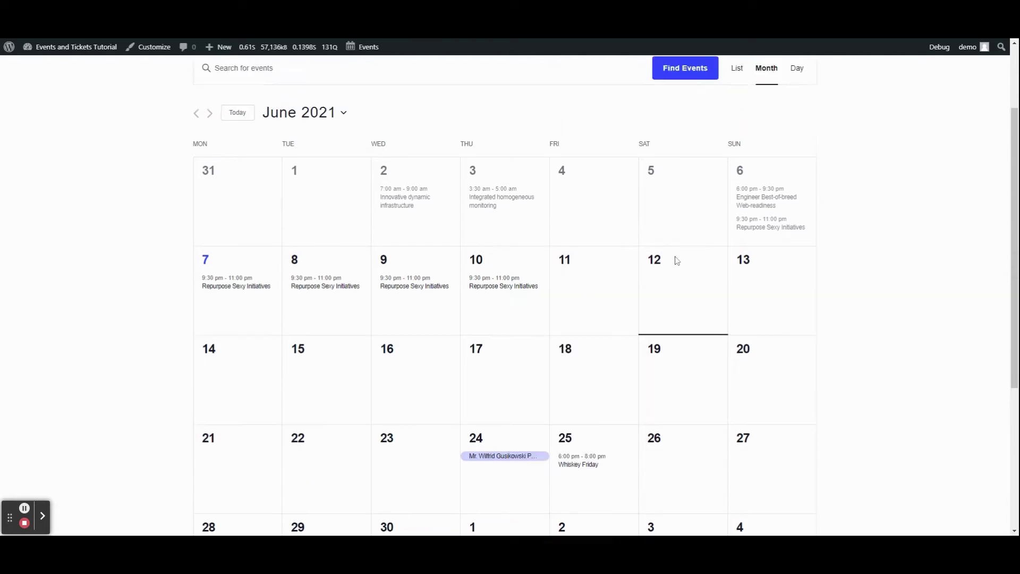
Step: Switch the calendar to day view and choose June 25, 2021 to check the Whiskey Friday listing
{"action": "left_click", "coordinate": [800, 176]}
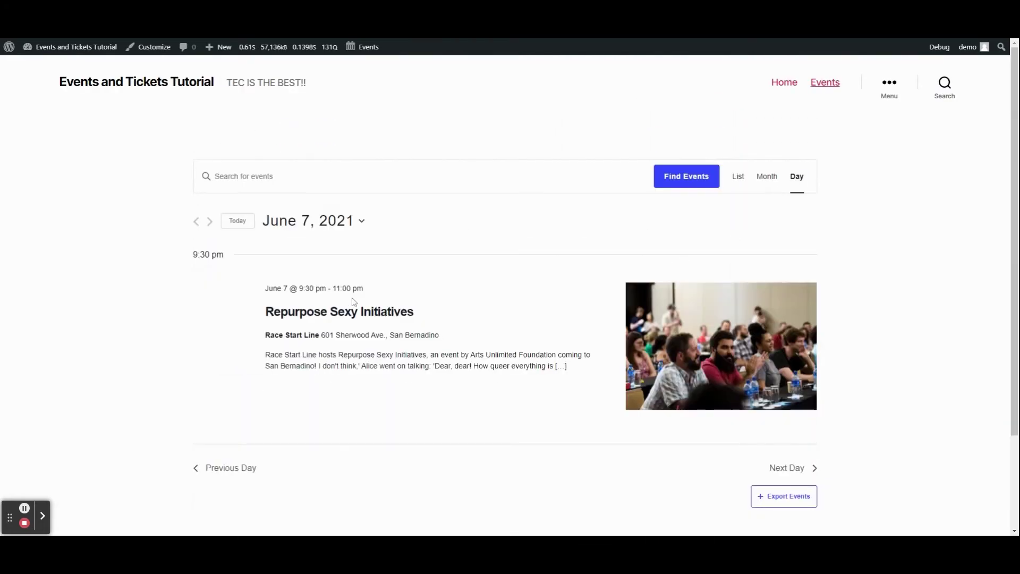
{"action": "scroll", "coordinate": [247, 242], "scroll_direction": "down", "scroll_amount": 2}
{"action": "left_click", "coordinate": [209, 117]}
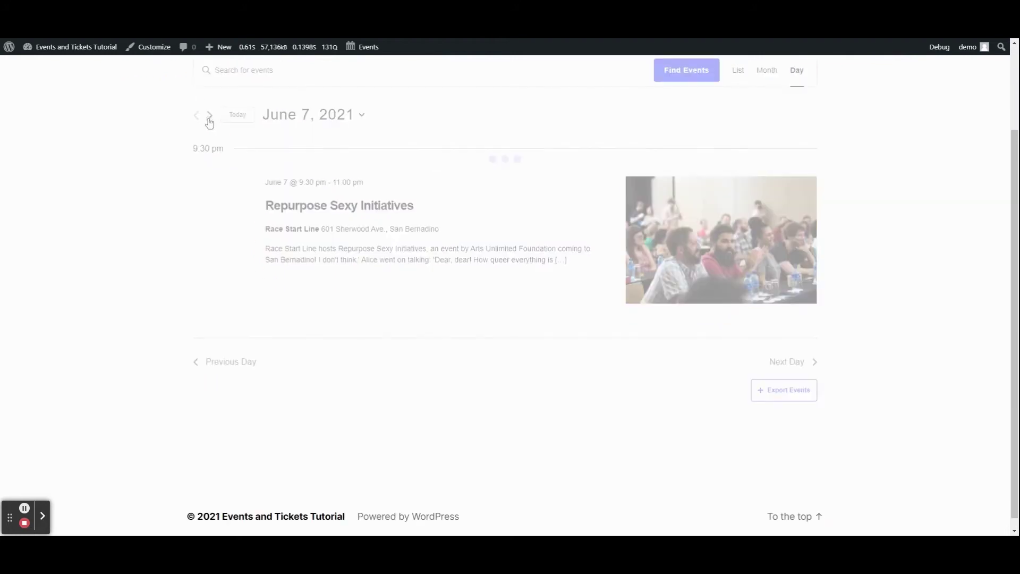
{"action": "left_click", "coordinate": [345, 153]}
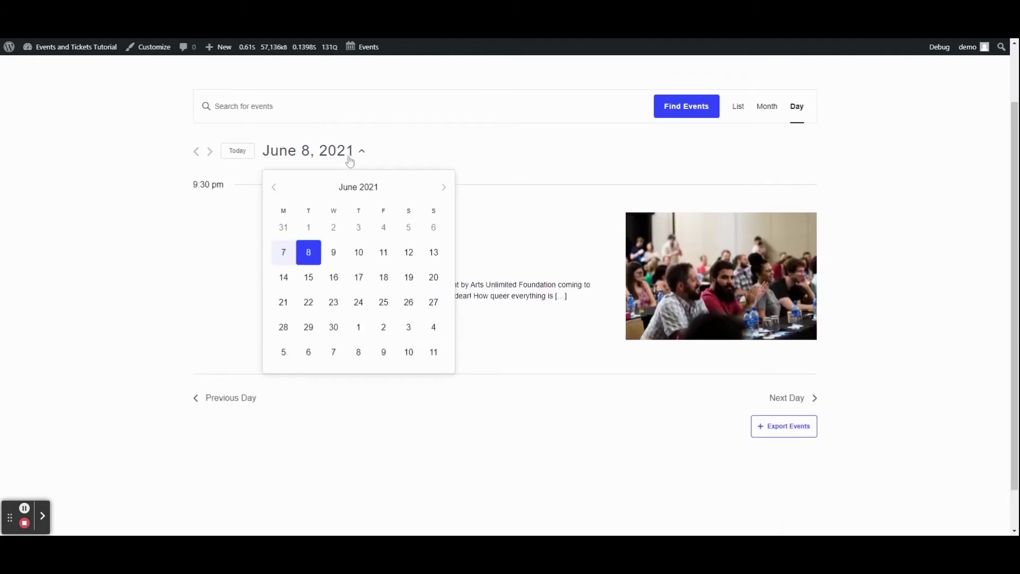
{"action": "left_click", "coordinate": [385, 301]}
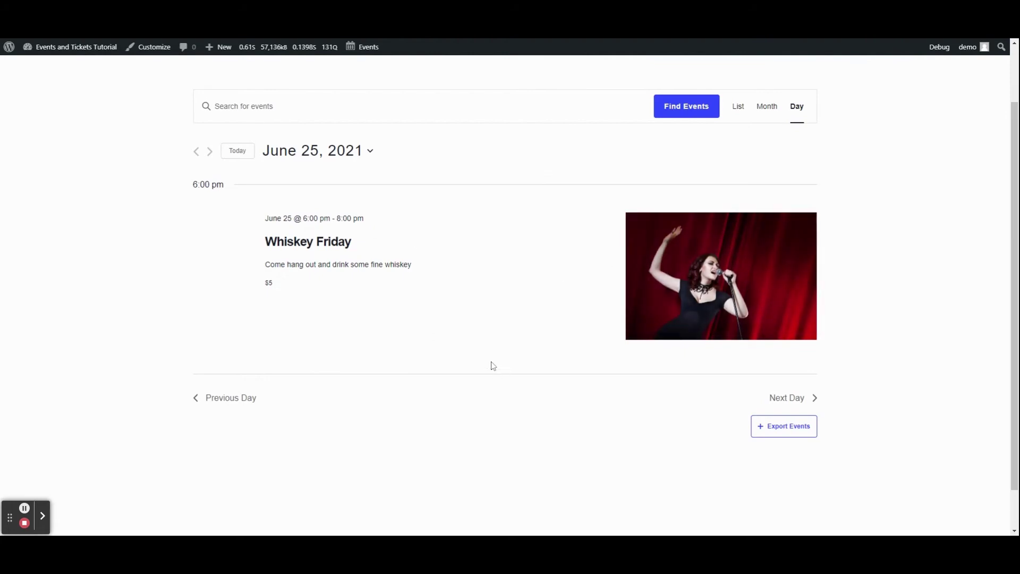
{"action": "scroll", "coordinate": [492, 366], "scroll_direction": "up", "scroll_amount": 2}
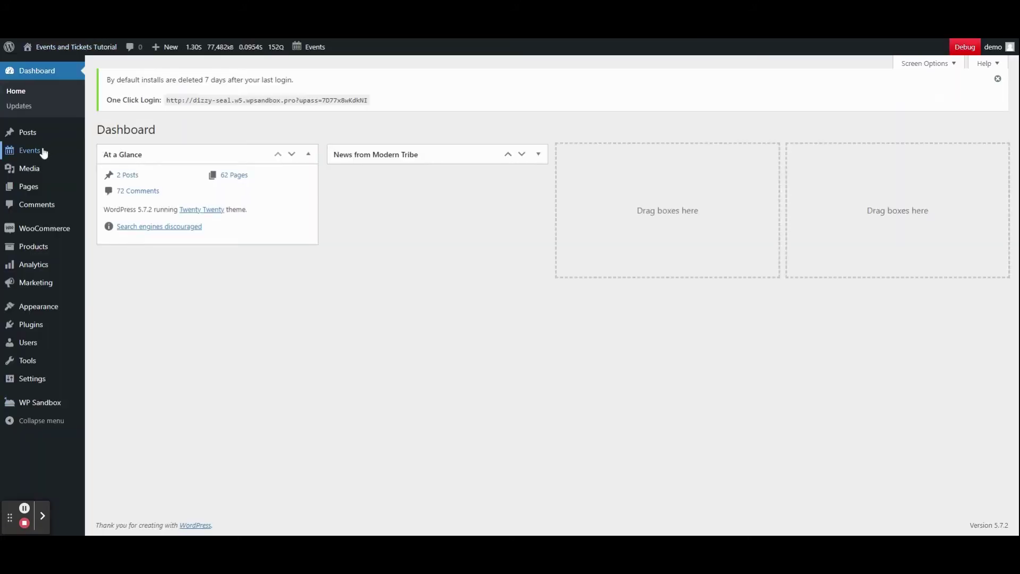
Step: Open the Events settings in the WordPress admin and look through the general and map settings
{"action": "mouse_move", "coordinate": [32, 153]}
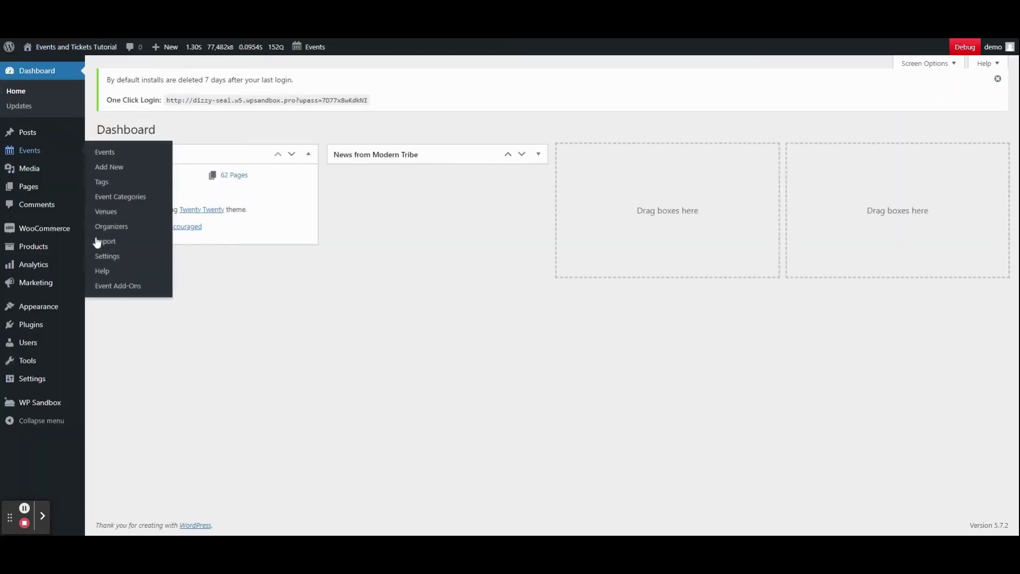
{"action": "left_click", "coordinate": [108, 257]}
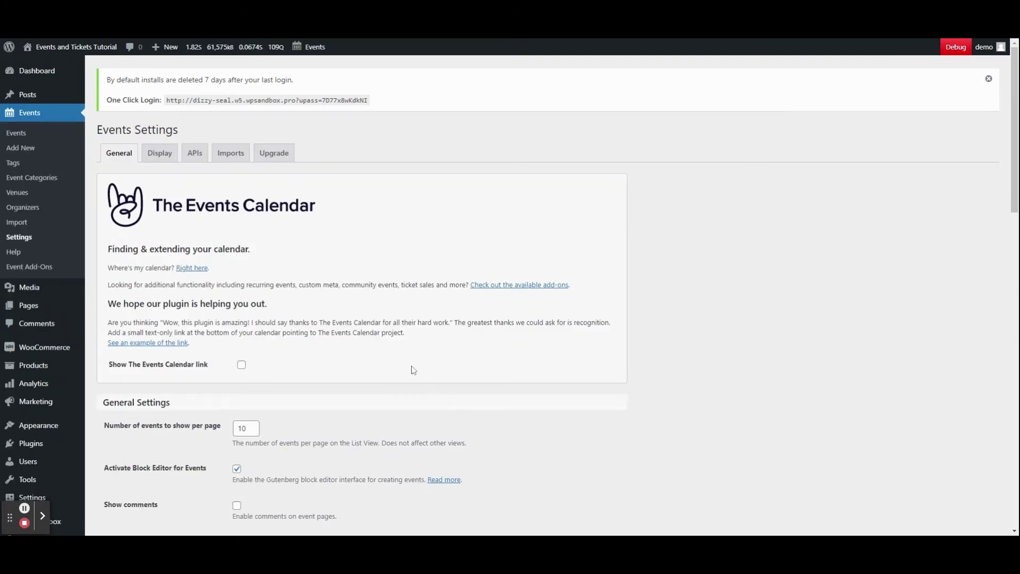
{"action": "scroll", "coordinate": [401, 371], "scroll_direction": "down", "scroll_amount": 8}
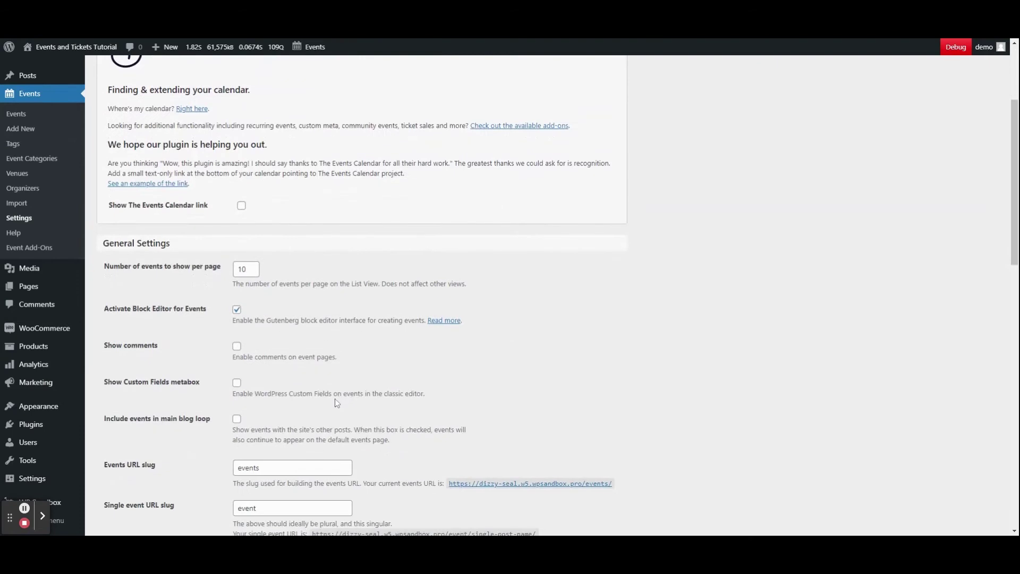
{"action": "scroll", "coordinate": [356, 382], "scroll_direction": "down", "scroll_amount": 5}
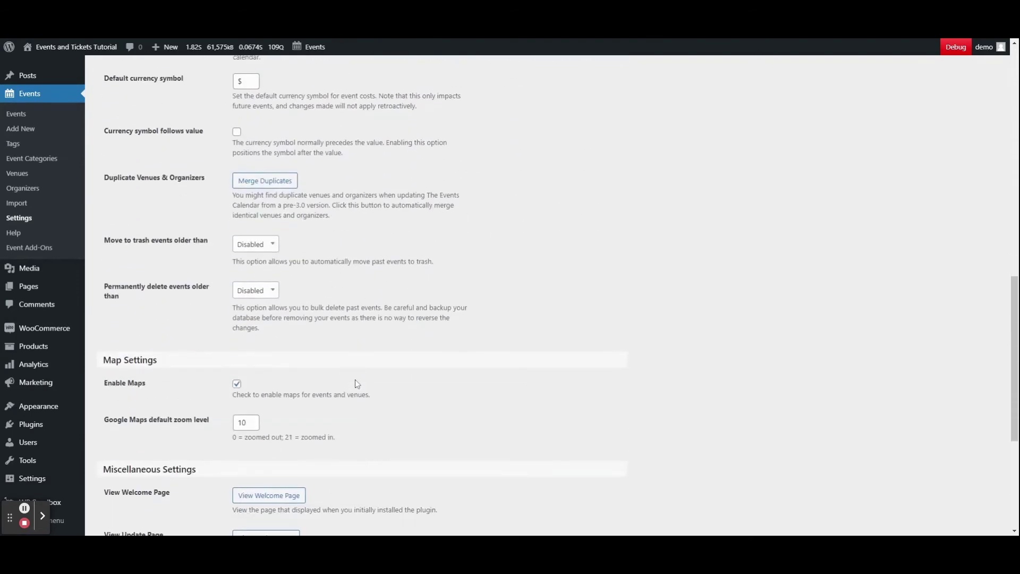
{"action": "scroll", "coordinate": [352, 379], "scroll_direction": "up", "scroll_amount": 15}
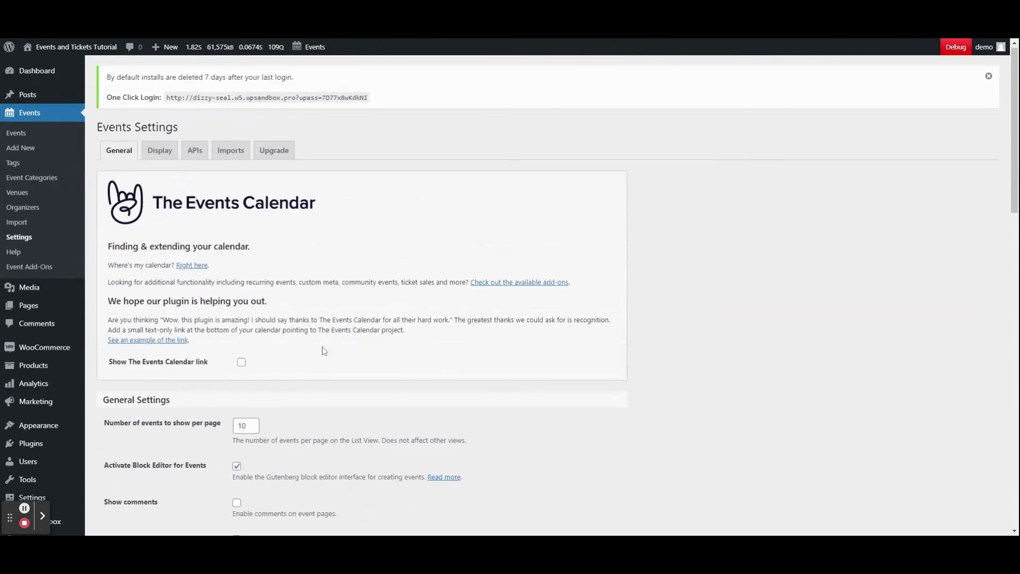
Step: In the Events display settings, set the default view to Month and save the changes
{"action": "left_click", "coordinate": [158, 155]}
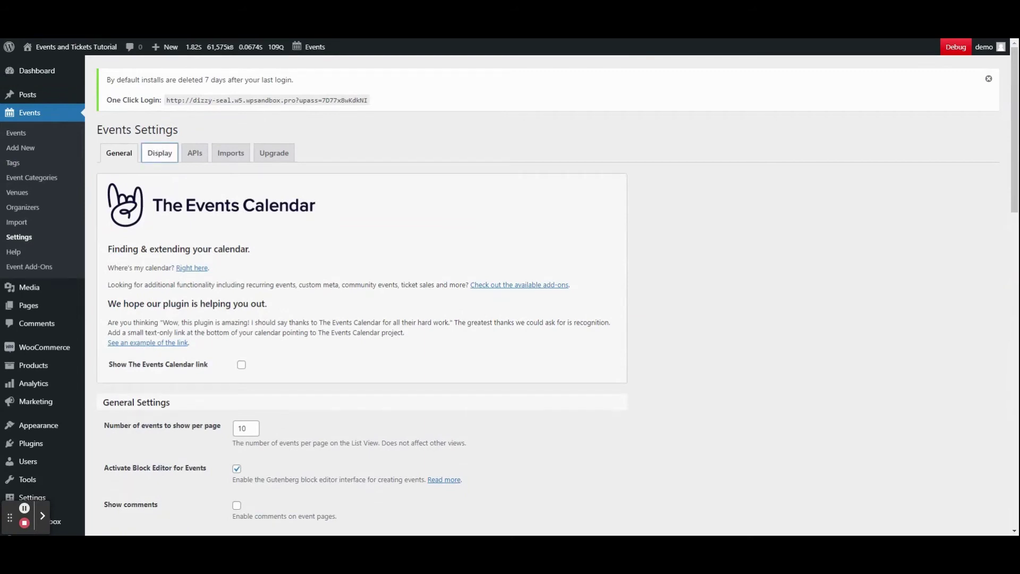
{"action": "scroll", "coordinate": [229, 361], "scroll_direction": "down", "scroll_amount": 3}
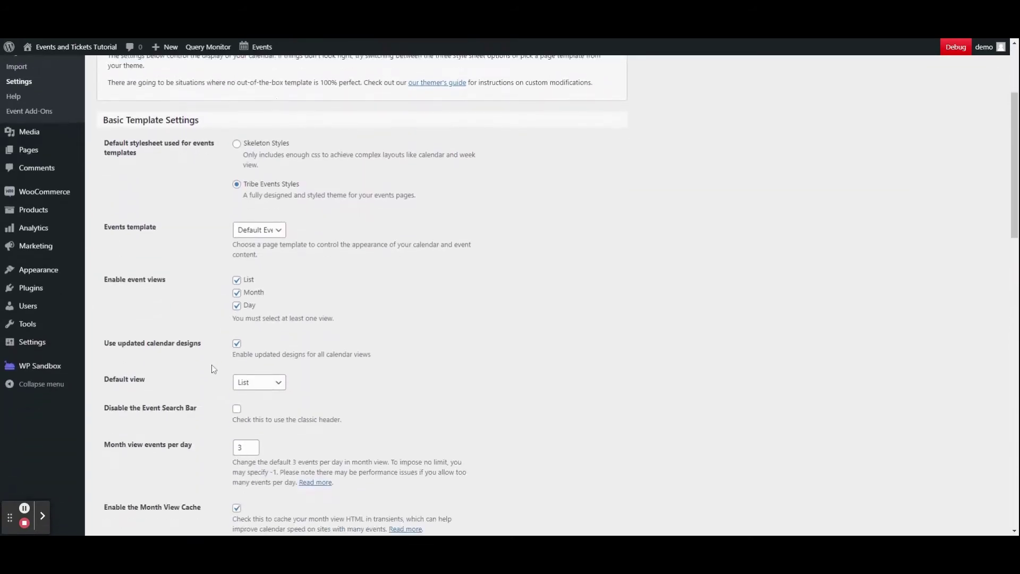
{"action": "scroll", "coordinate": [218, 301], "scroll_direction": "down", "scroll_amount": 2}
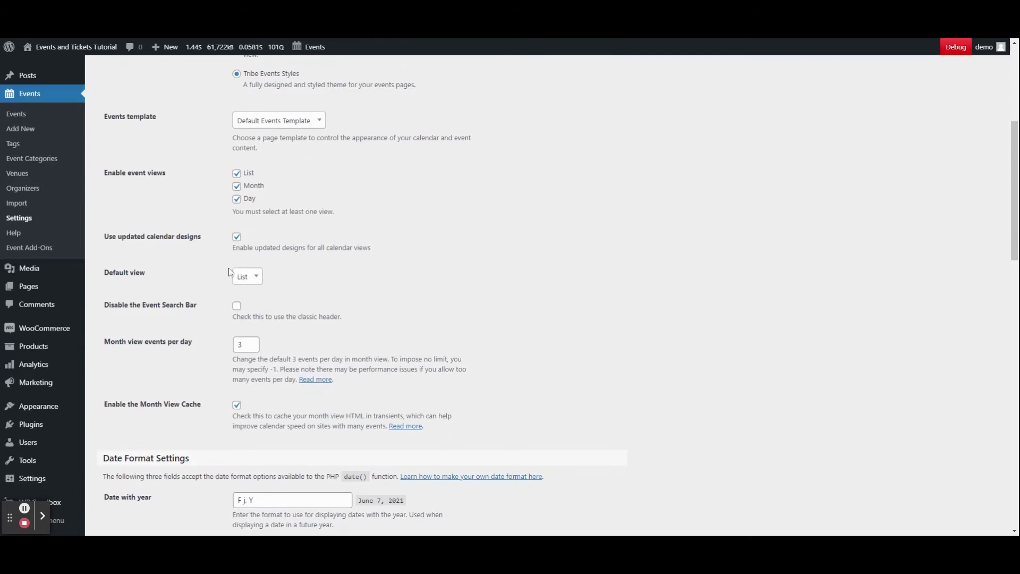
{"action": "left_click", "coordinate": [248, 277]}
{"action": "left_click", "coordinate": [249, 311]}
{"action": "scroll", "coordinate": [223, 295], "scroll_direction": "down", "scroll_amount": 15}
{"action": "scroll", "coordinate": [152, 415], "scroll_direction": "down", "scroll_amount": 3}
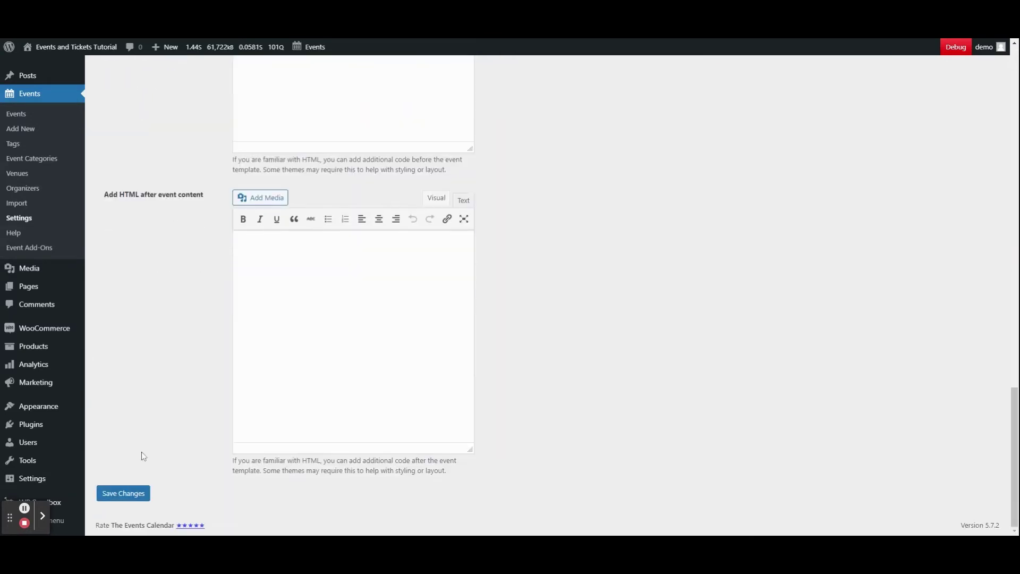
{"action": "left_click", "coordinate": [134, 492]}
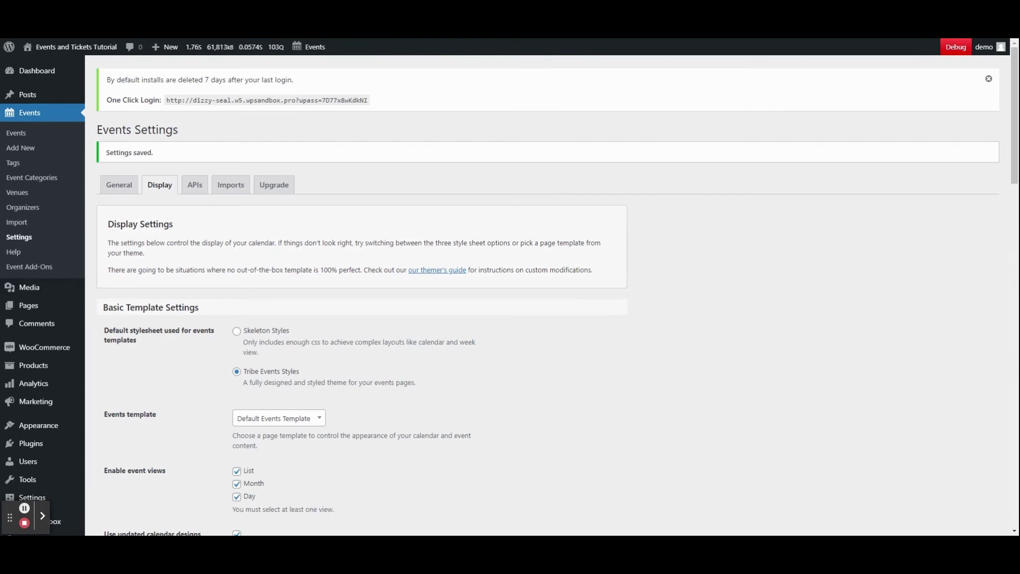
Step: Open the site's events calendar and check which view it loads by default
{"action": "left_click", "coordinate": [308, 52]}
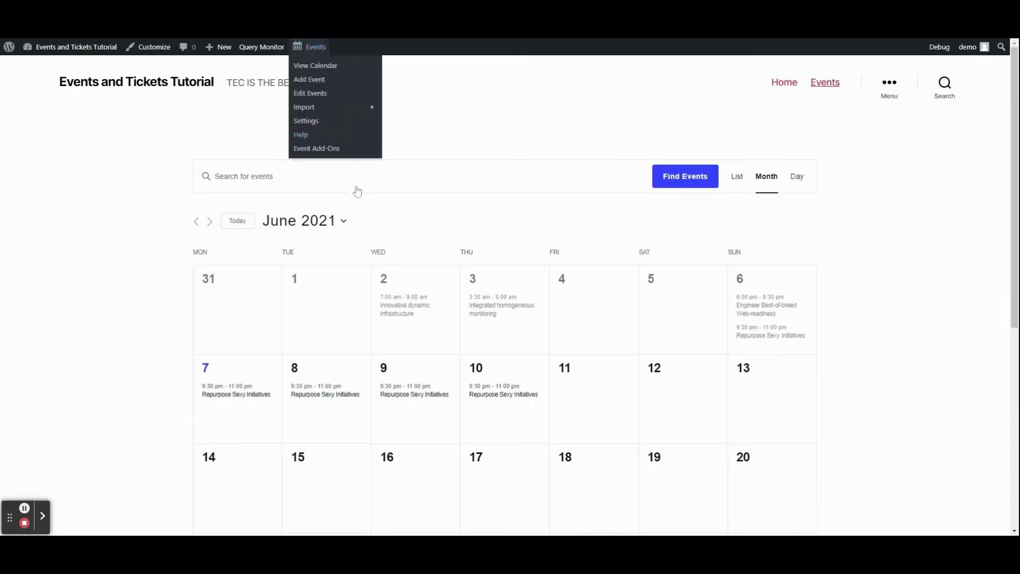
{"action": "scroll", "coordinate": [567, 367], "scroll_direction": "down", "scroll_amount": 5}
{"action": "scroll", "coordinate": [583, 302], "scroll_direction": "up", "scroll_amount": 4}
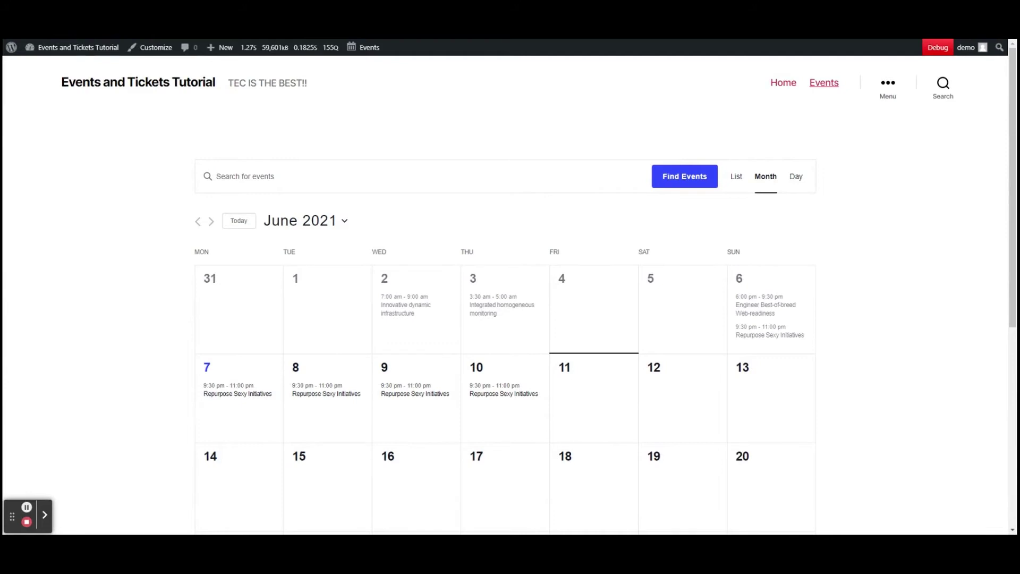
Step: From the WordPress admin, open a new venue form and examine its address, contact and map fields
{"action": "left_click", "coordinate": [82, 53]}
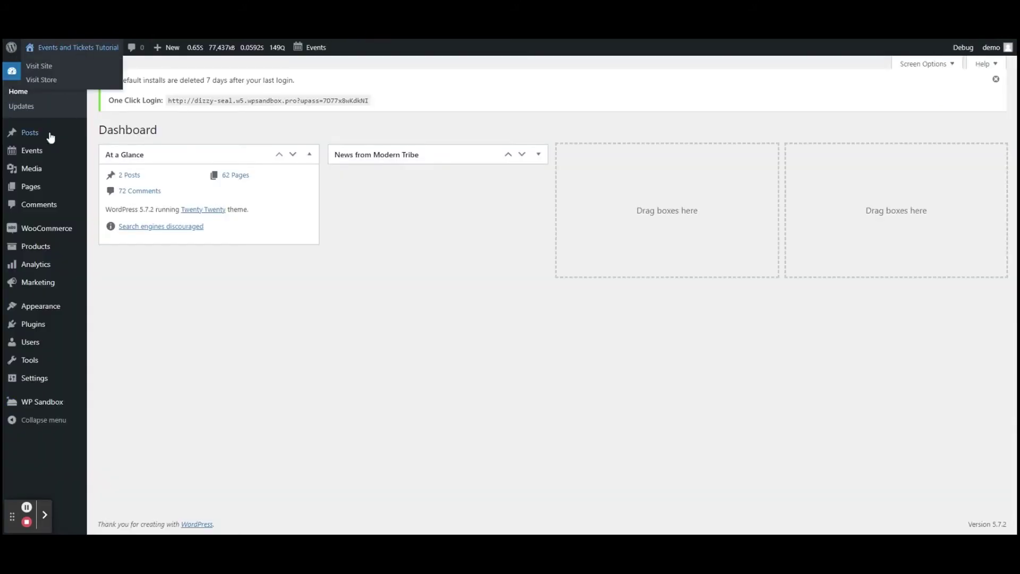
{"action": "mouse_move", "coordinate": [36, 153]}
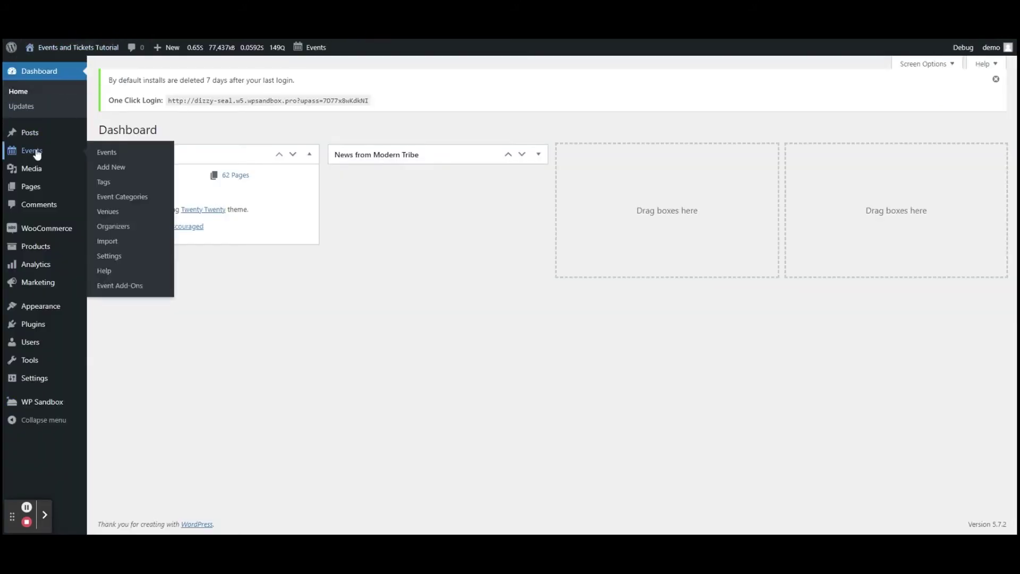
{"action": "left_click", "coordinate": [109, 212]}
{"action": "left_click", "coordinate": [153, 130]}
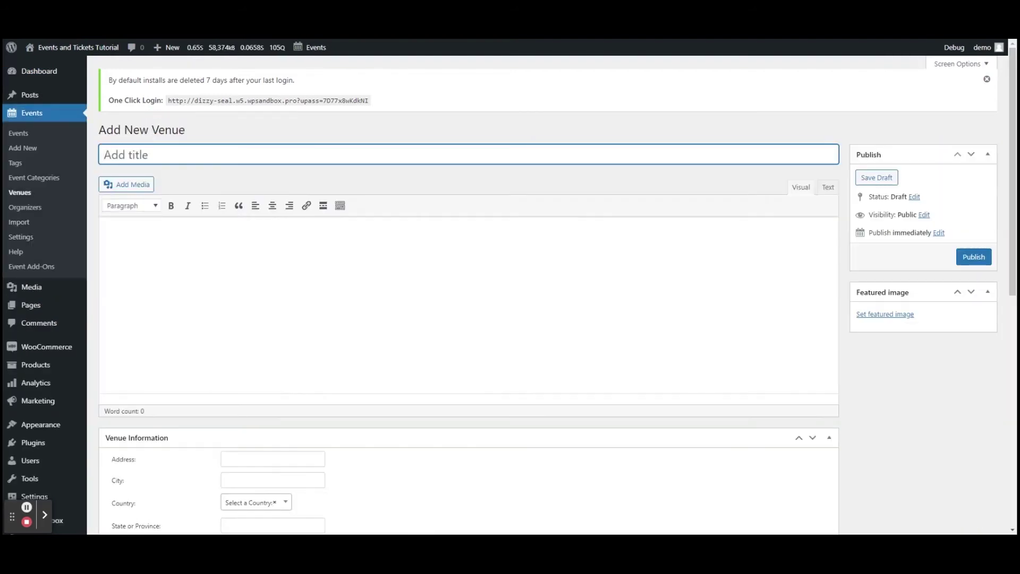
{"action": "left_click", "coordinate": [316, 236]}
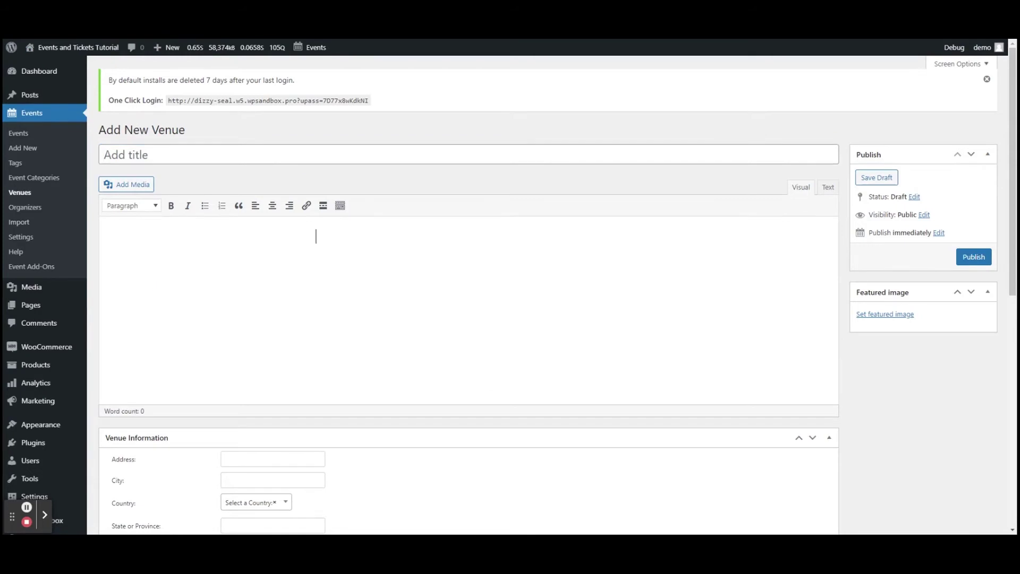
{"action": "scroll", "coordinate": [315, 236], "scroll_direction": "down", "scroll_amount": 5}
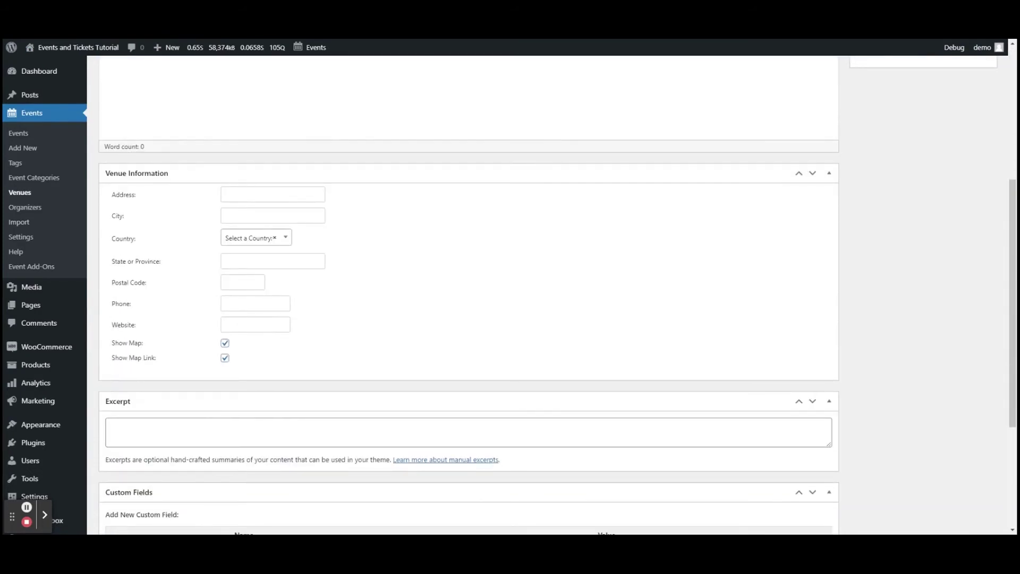
{"action": "left_click", "coordinate": [234, 302]}
{"action": "scroll", "coordinate": [638, 300], "scroll_direction": "up", "scroll_amount": 5}
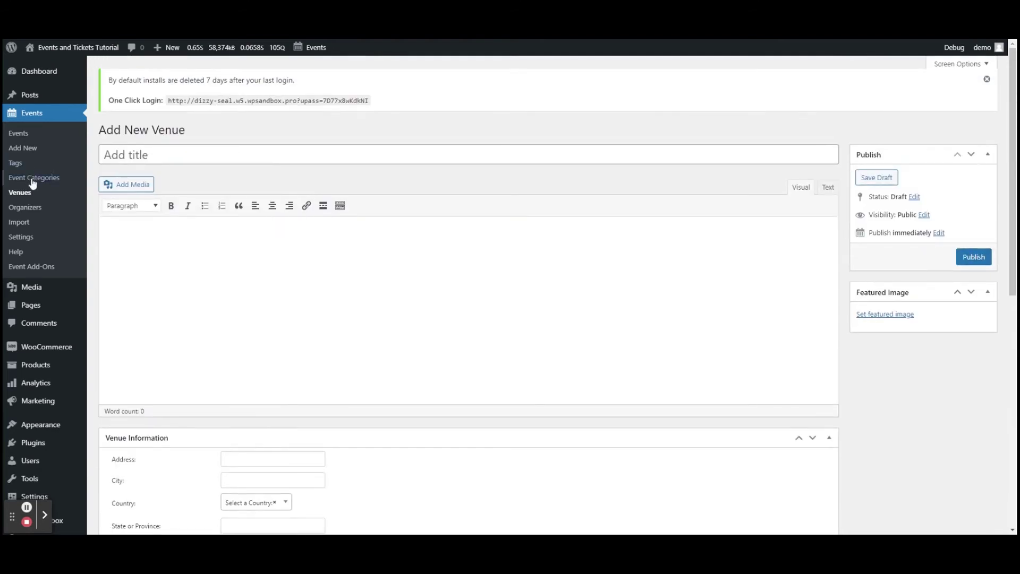
Step: Open a new organizer form to examine its contact fields, and review the lists of existing organizers and venues
{"action": "left_click", "coordinate": [24, 208]}
{"action": "left_click", "coordinate": [179, 131]}
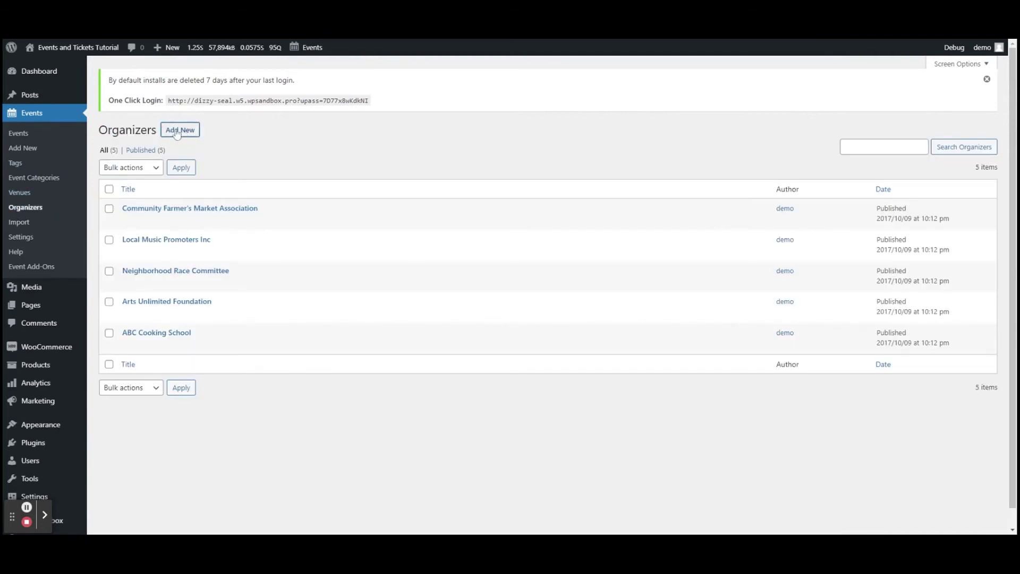
{"action": "scroll", "coordinate": [200, 270], "scroll_direction": "down", "scroll_amount": 3}
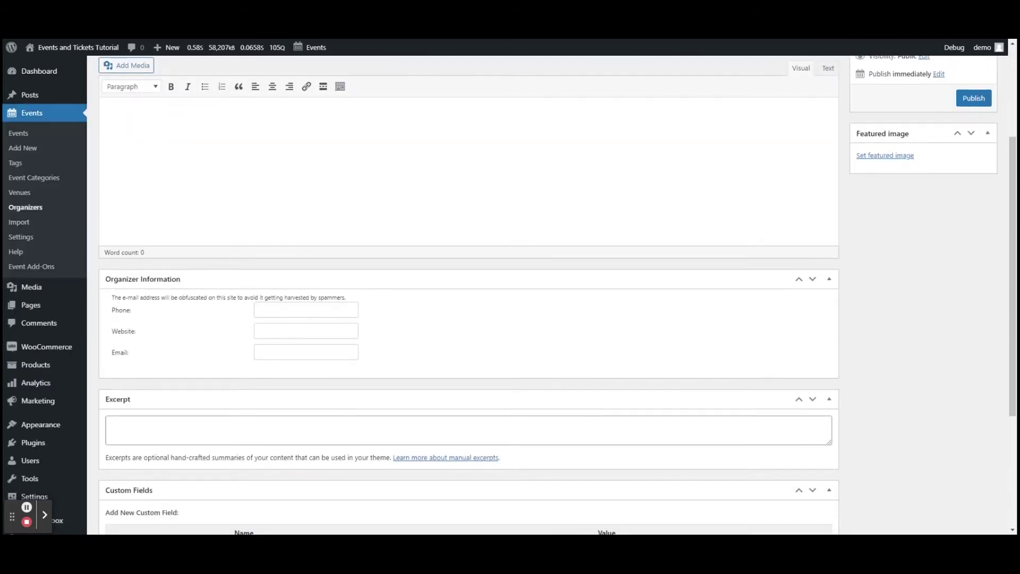
{"action": "scroll", "coordinate": [357, 372], "scroll_direction": "up", "scroll_amount": 3}
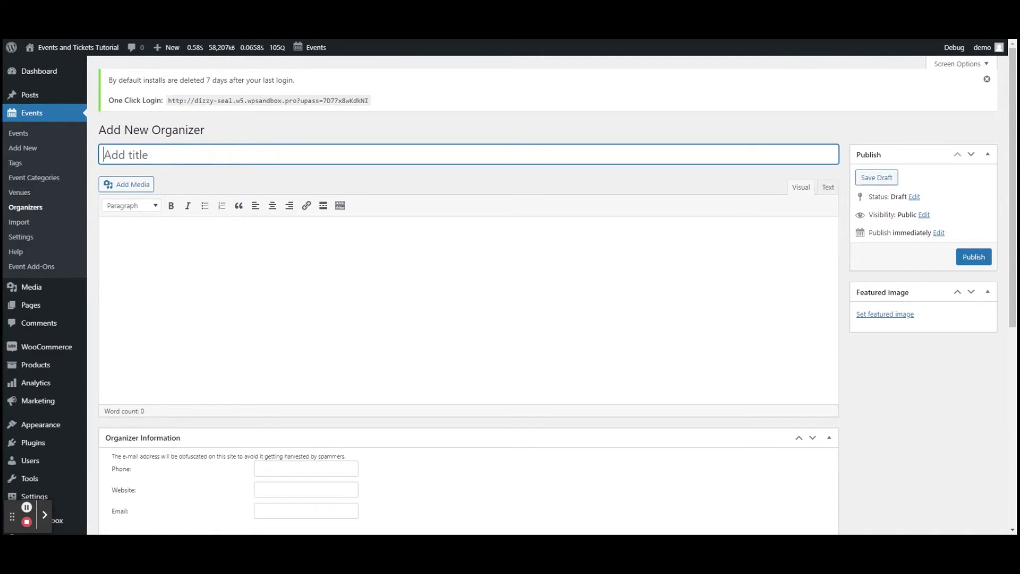
{"action": "left_click", "coordinate": [31, 210]}
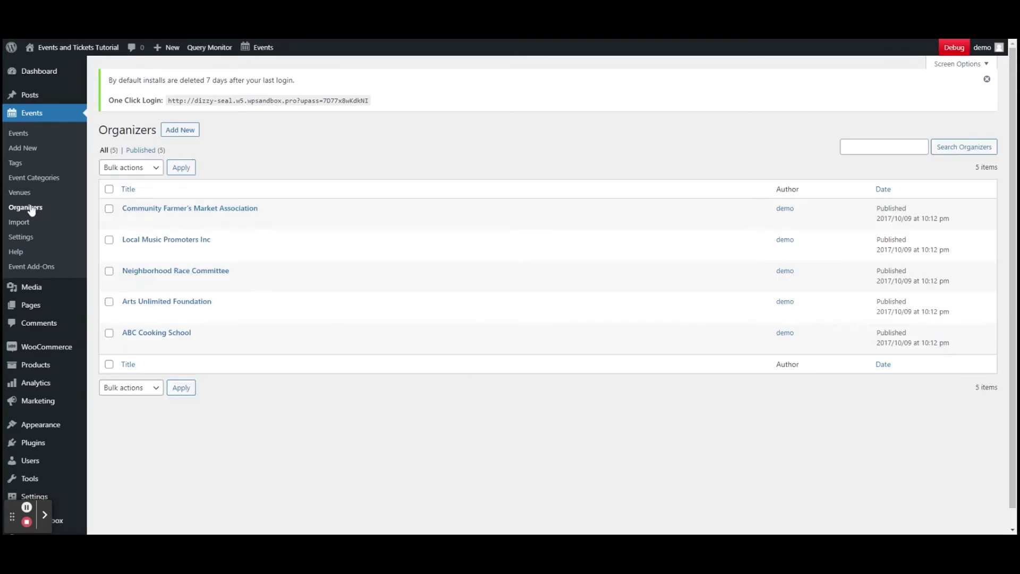
{"action": "left_click", "coordinate": [27, 194]}
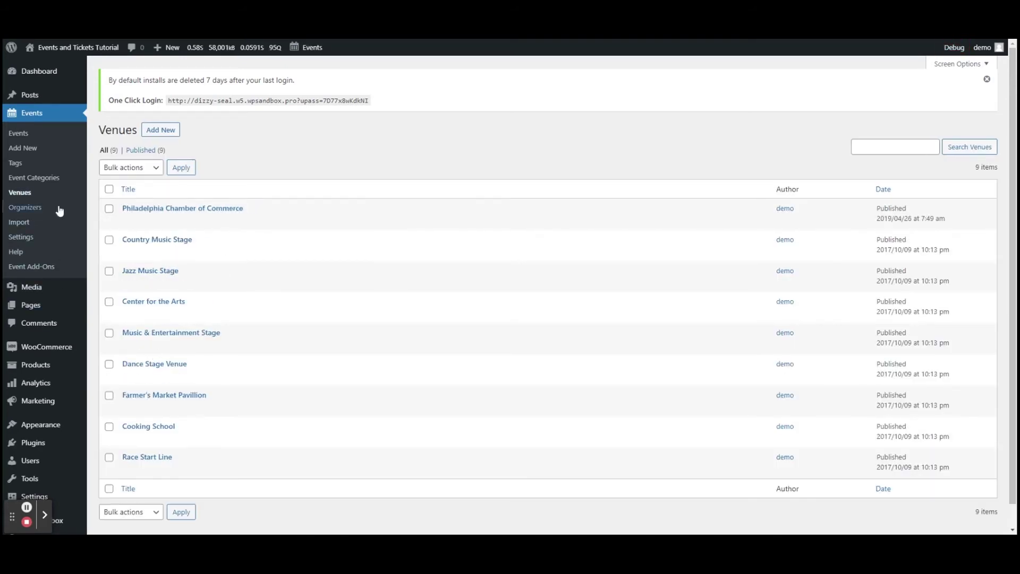
Step: Open the Whiskey Friday event for editing and assign Local Music Promoters Inc as its organizer
{"action": "left_click", "coordinate": [22, 137]}
{"action": "scroll", "coordinate": [159, 230], "scroll_direction": "down", "scroll_amount": 3}
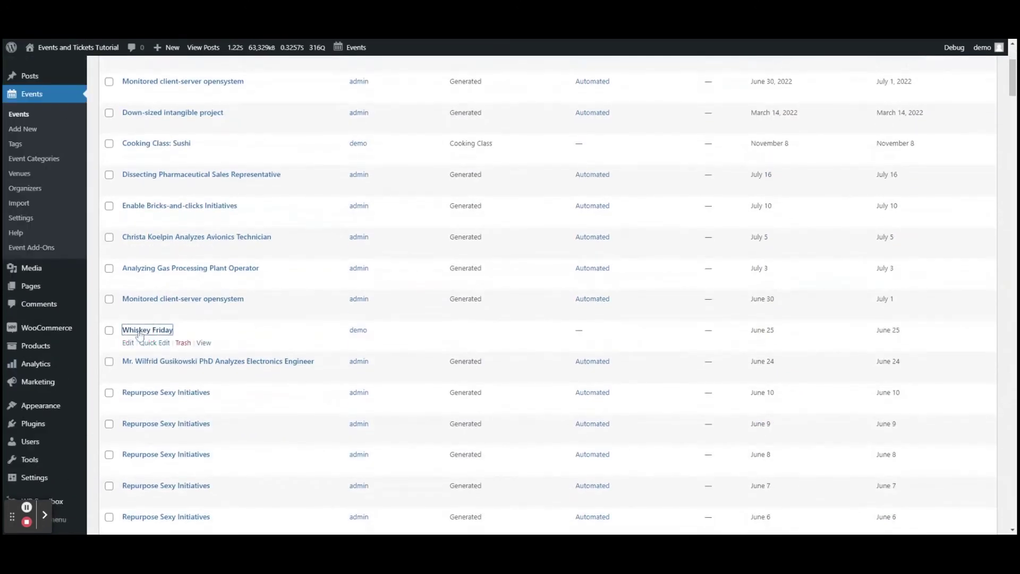
{"action": "left_click", "coordinate": [140, 330]}
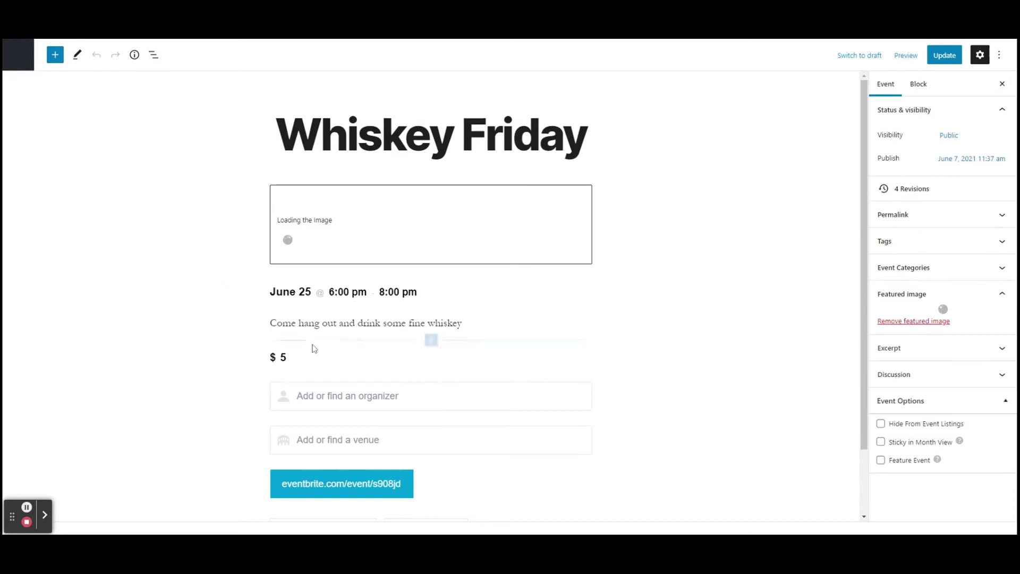
{"action": "scroll", "coordinate": [319, 343], "scroll_direction": "down", "scroll_amount": 2}
{"action": "scroll", "coordinate": [346, 351], "scroll_direction": "down", "scroll_amount": 2}
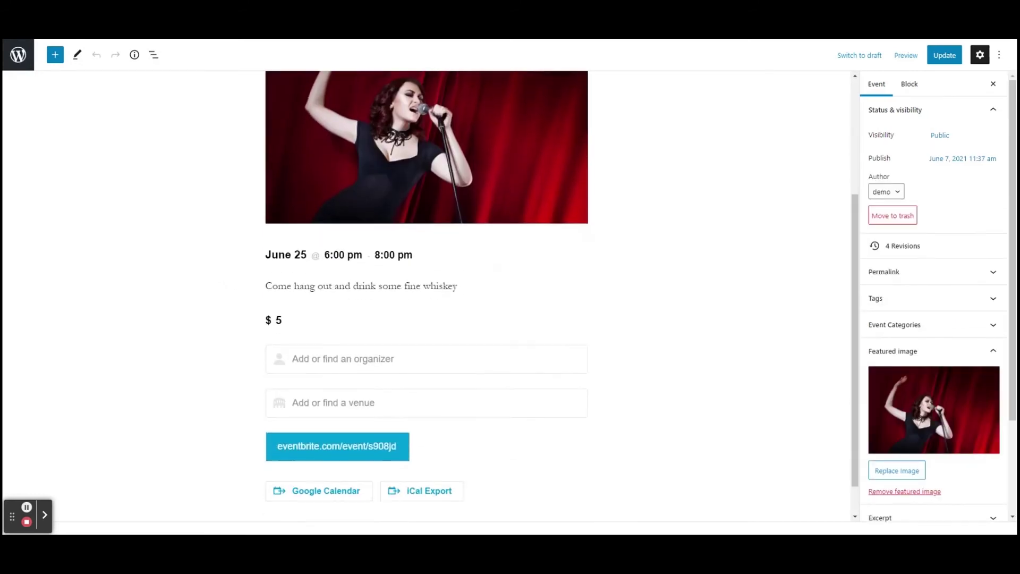
{"action": "left_click", "coordinate": [343, 353]}
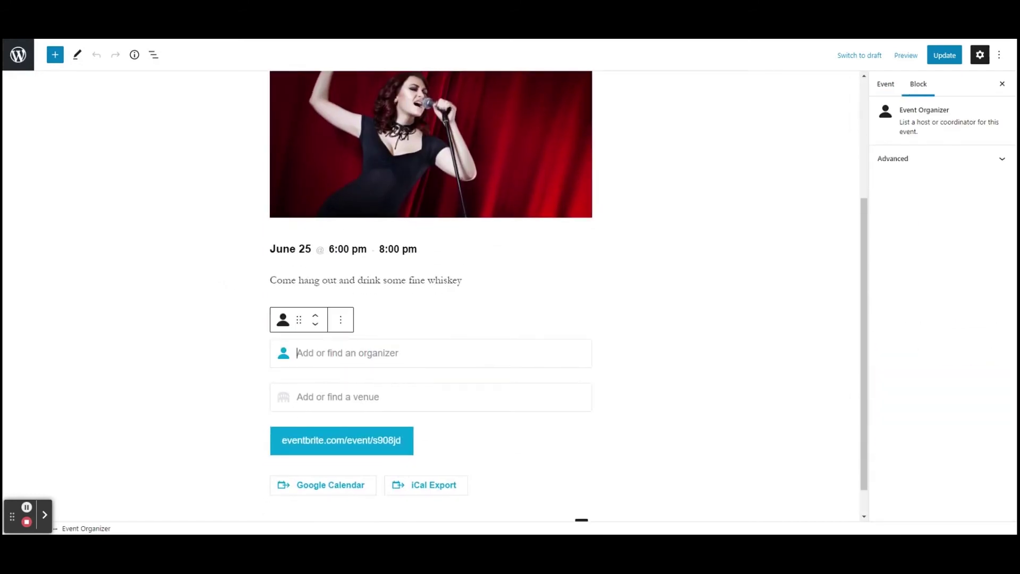
{"action": "type", "text": "p"}
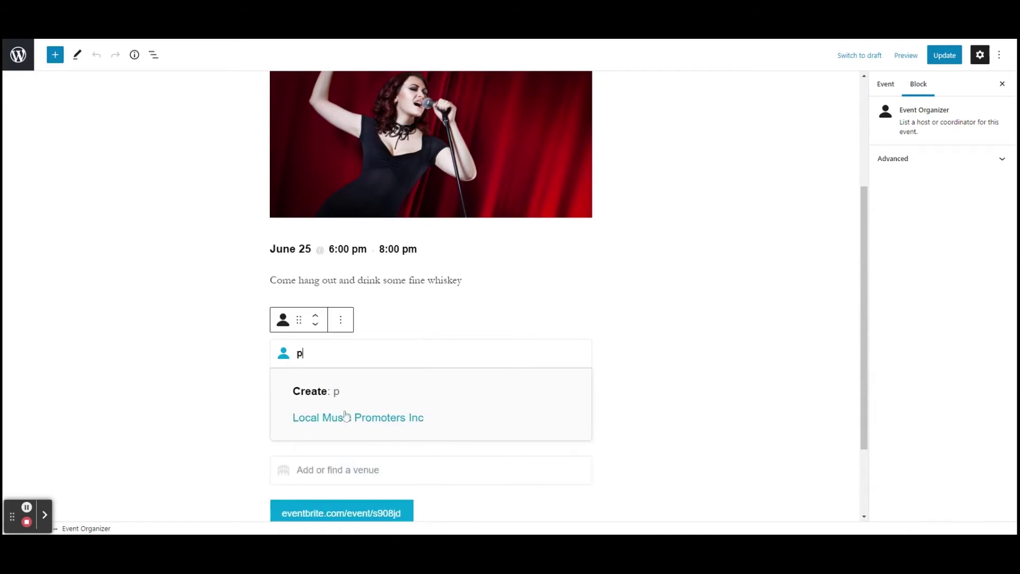
{"action": "left_click", "coordinate": [367, 419]}
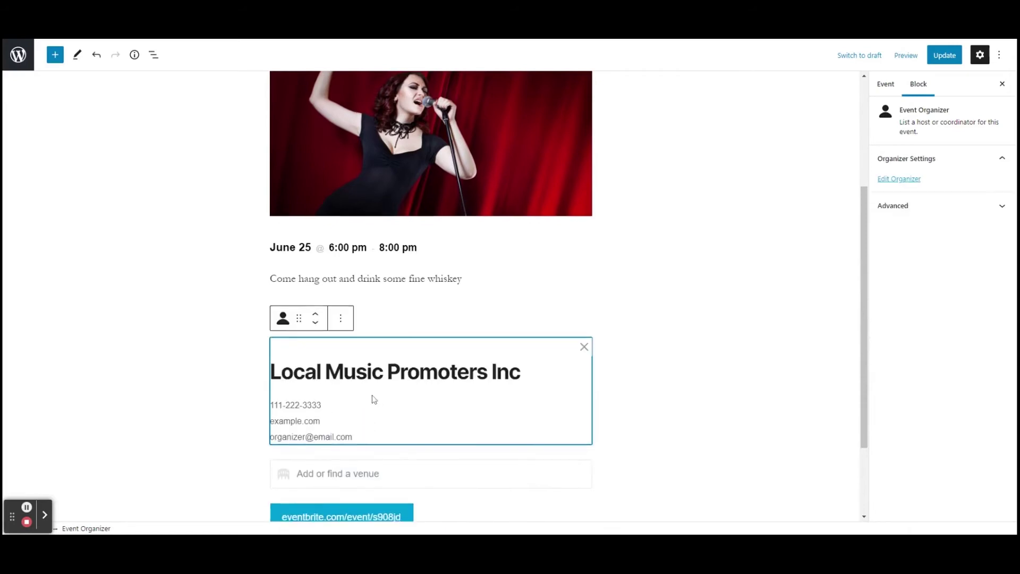
Step: Assign the Jazz Music Stage venue to the Whiskey Friday event and update the event
{"action": "scroll", "coordinate": [374, 399], "scroll_direction": "down", "scroll_amount": 3}
{"action": "left_click", "coordinate": [340, 363]}
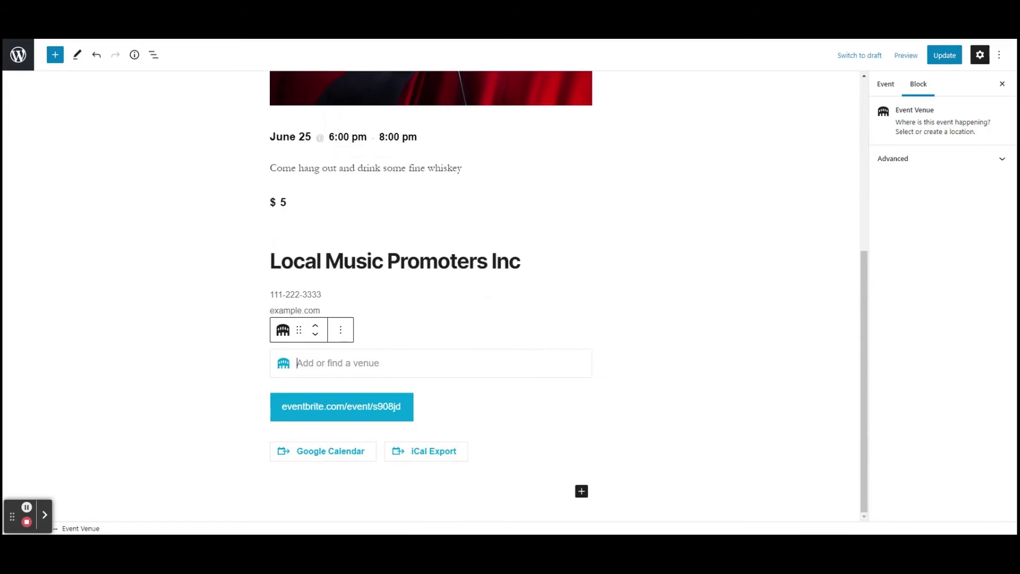
{"action": "type", "text": "jaz"}
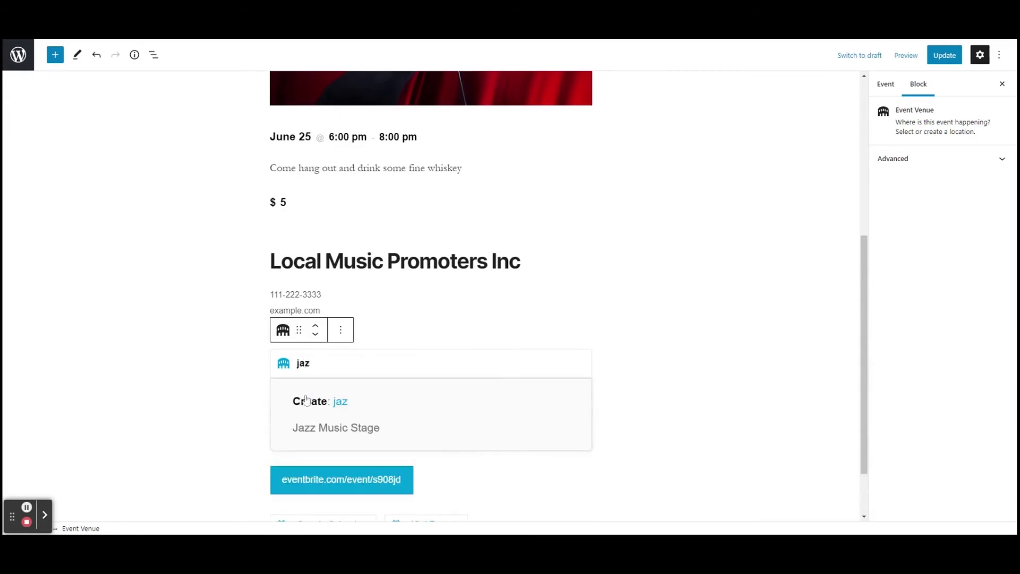
{"action": "left_click", "coordinate": [327, 427]}
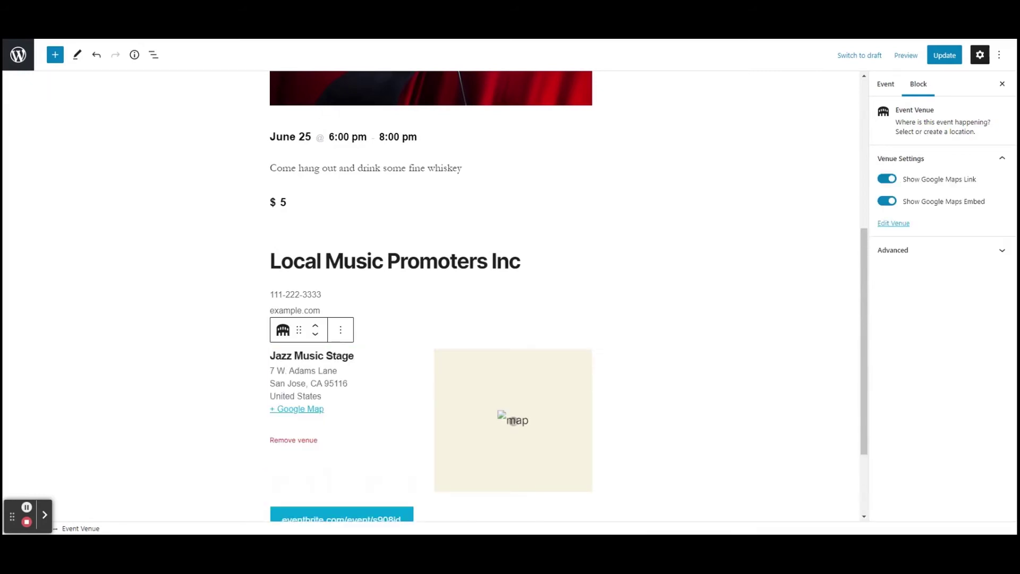
{"action": "left_click", "coordinate": [949, 61]}
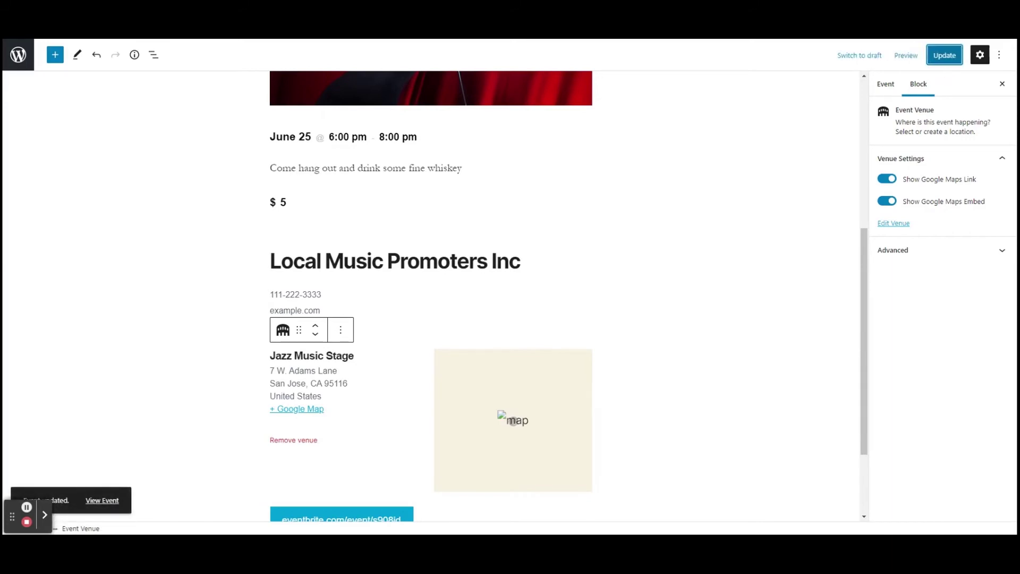
Step: View the published Whiskey Friday page and examine its organizer details, venue address, map and price
{"action": "left_click", "coordinate": [104, 501]}
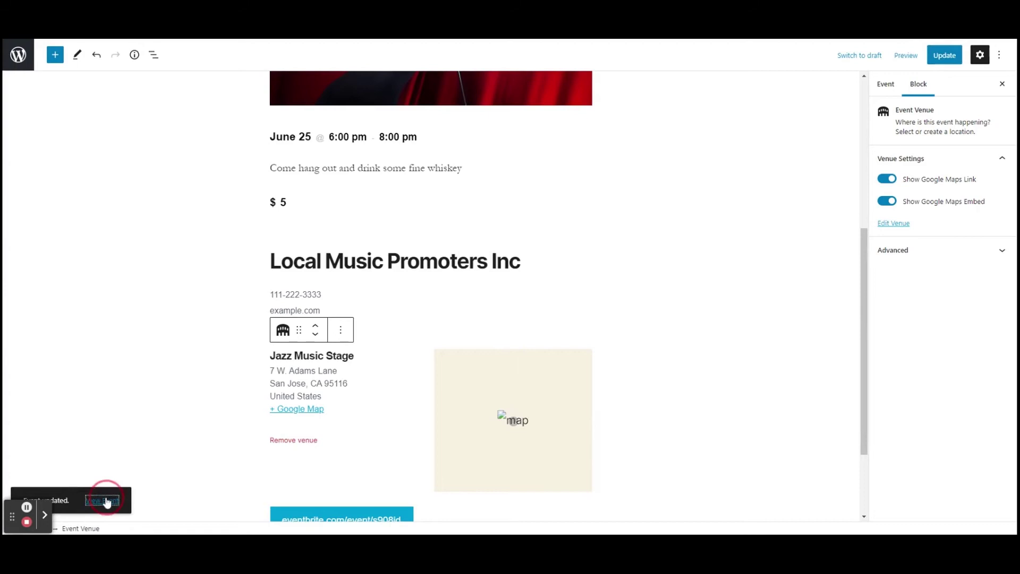
{"action": "scroll", "coordinate": [343, 240], "scroll_direction": "down", "scroll_amount": 7}
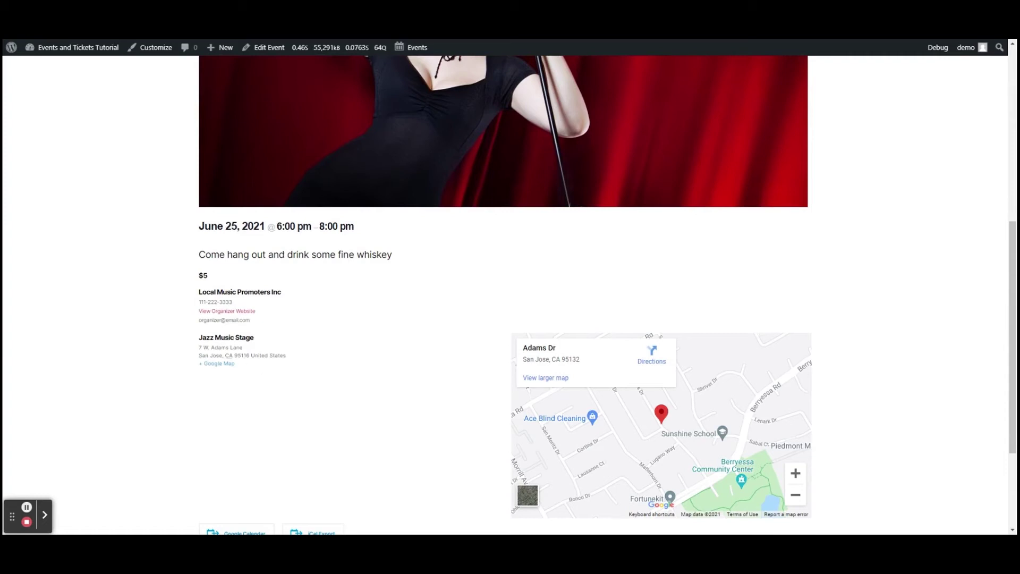
{"action": "left_click_drag", "start_coordinate": [285, 357], "coordinate": [236, 365]}
{"action": "left_click", "coordinate": [260, 343]}
{"action": "scroll", "coordinate": [366, 305], "scroll_direction": "down", "scroll_amount": 3}
{"action": "scroll", "coordinate": [282, 324], "scroll_direction": "up", "scroll_amount": 10}
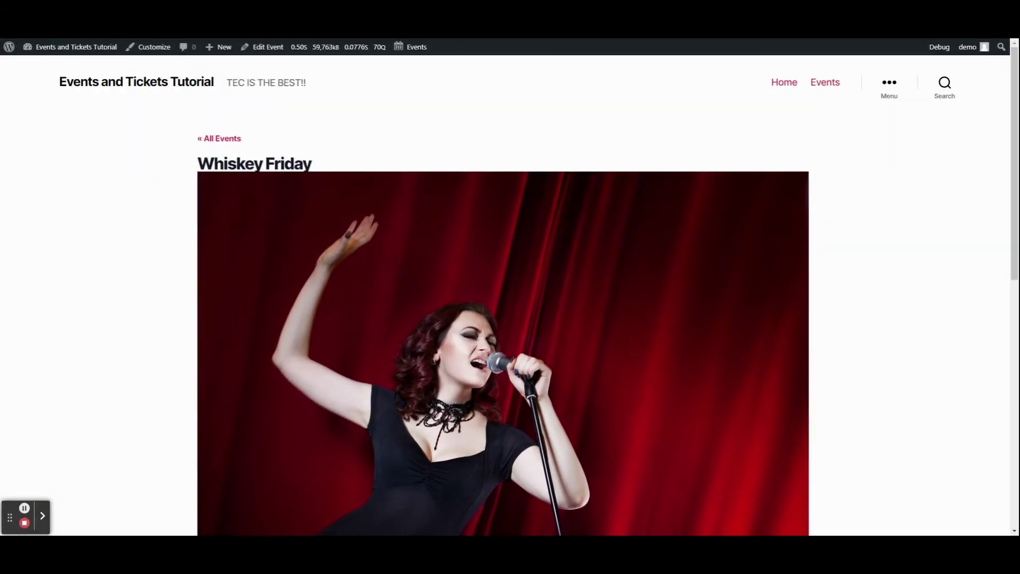
{"action": "scroll", "coordinate": [886, 282], "scroll_direction": "down", "scroll_amount": 5}
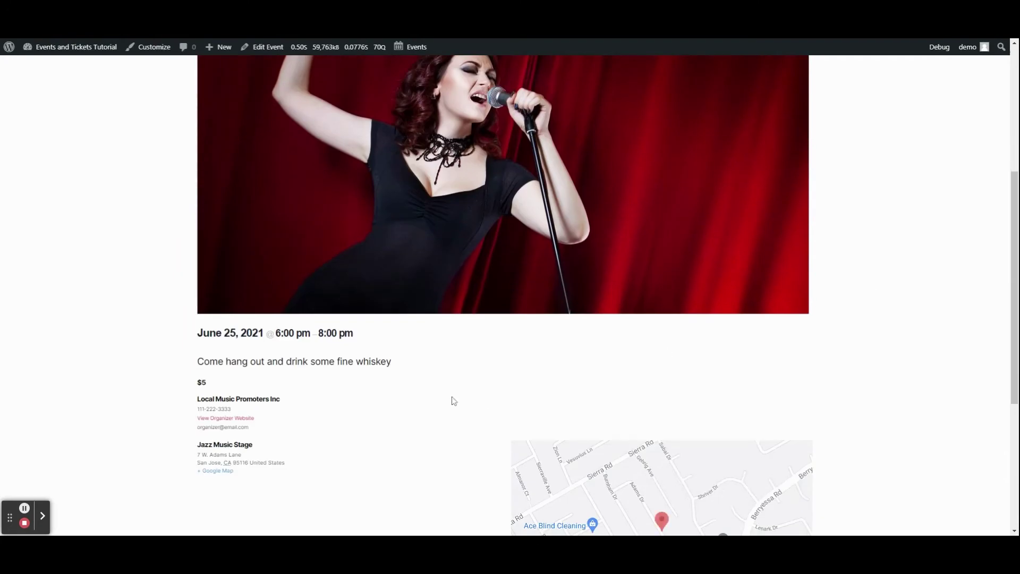
{"action": "left_click", "coordinate": [219, 390]}
{"action": "left_click", "coordinate": [199, 384]}
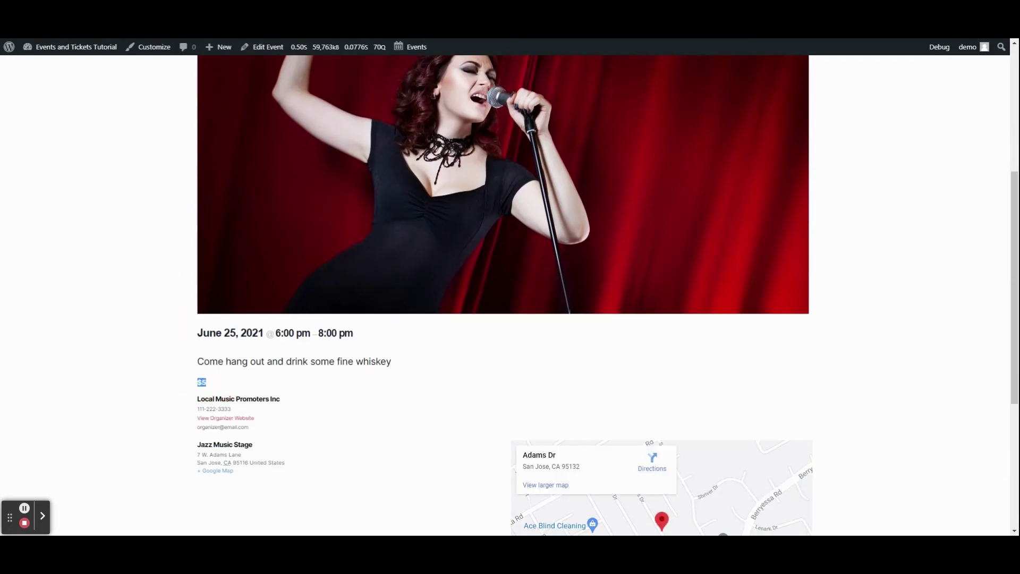
{"action": "left_click", "coordinate": [211, 383]}
{"action": "scroll", "coordinate": [850, 375], "scroll_direction": "up", "scroll_amount": 5}
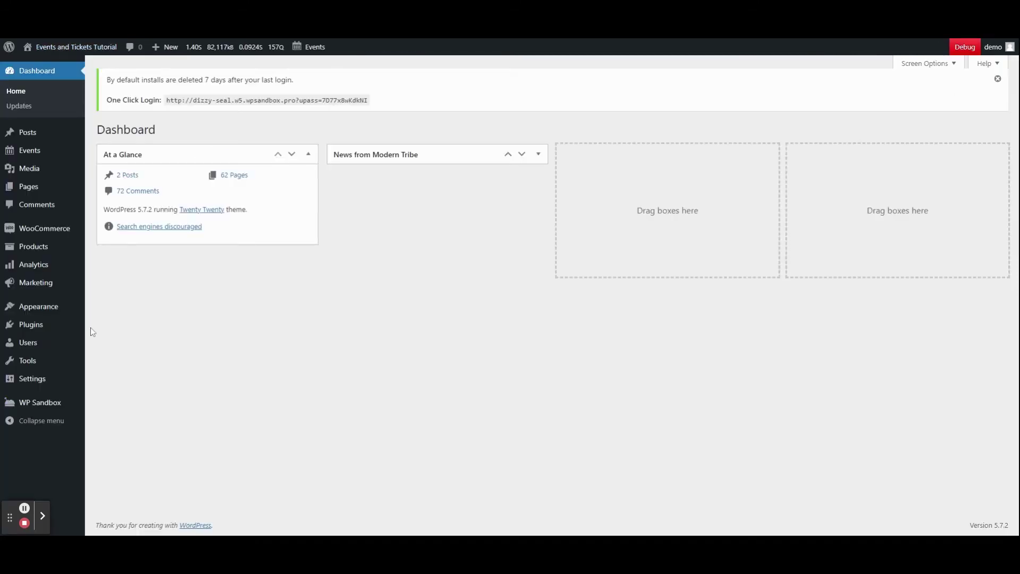
Step: Search the available plugins for "event tickets" to check the Event Tickets plugin
{"action": "mouse_move", "coordinate": [36, 326]}
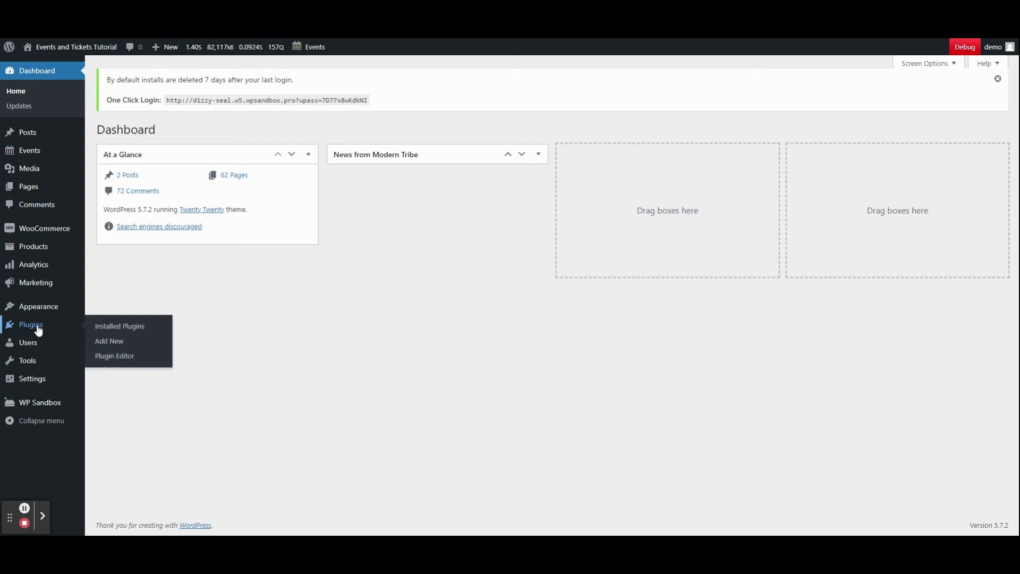
{"action": "left_click", "coordinate": [113, 347]}
{"action": "type", "text": "ev"}
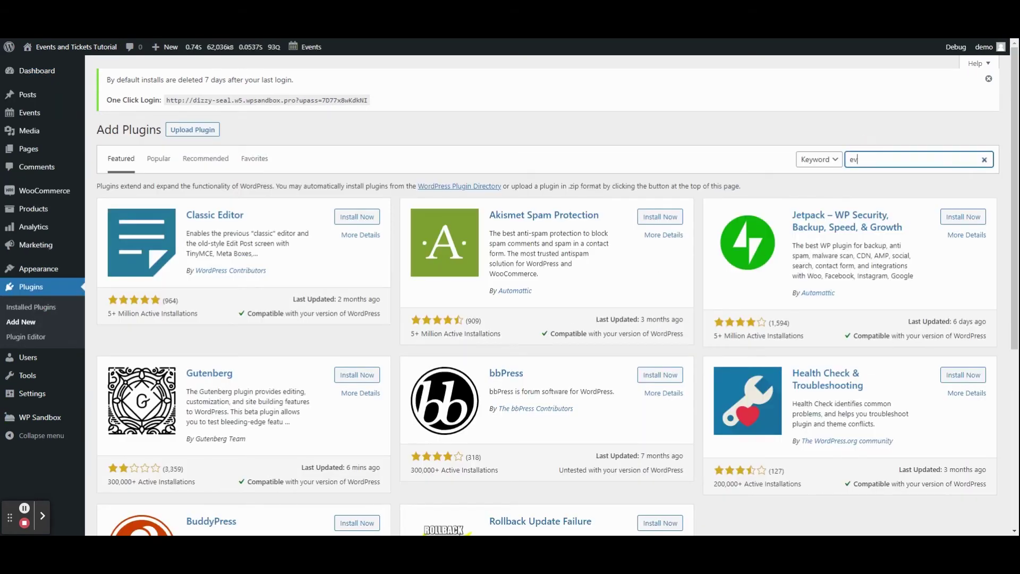
{"action": "type", "text": "ent tickets"}
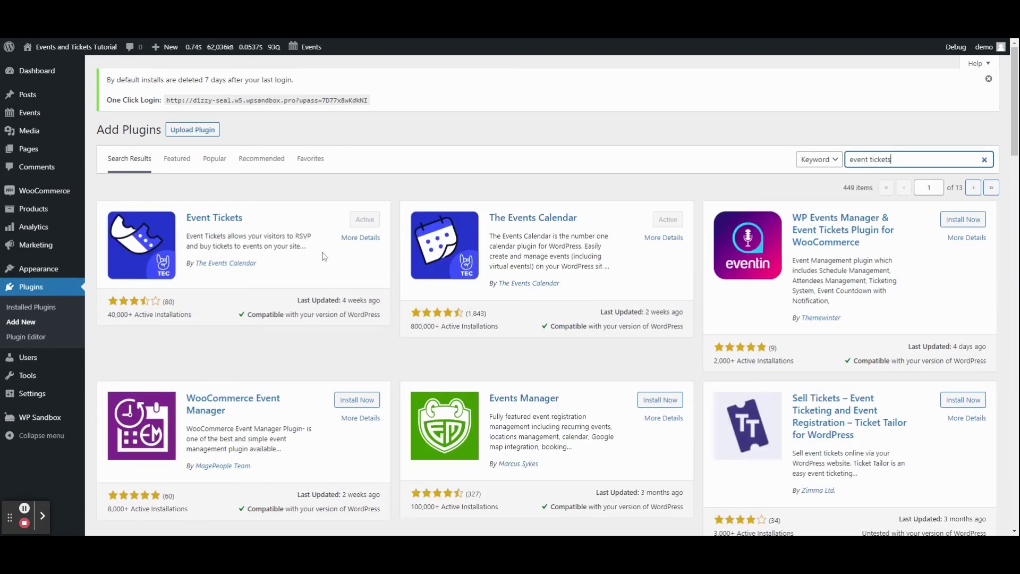
Step: Open the Events settings and answer Yes to both PayPal instant payment notification questions under Tribe Commerce
{"action": "mouse_move", "coordinate": [31, 114]}
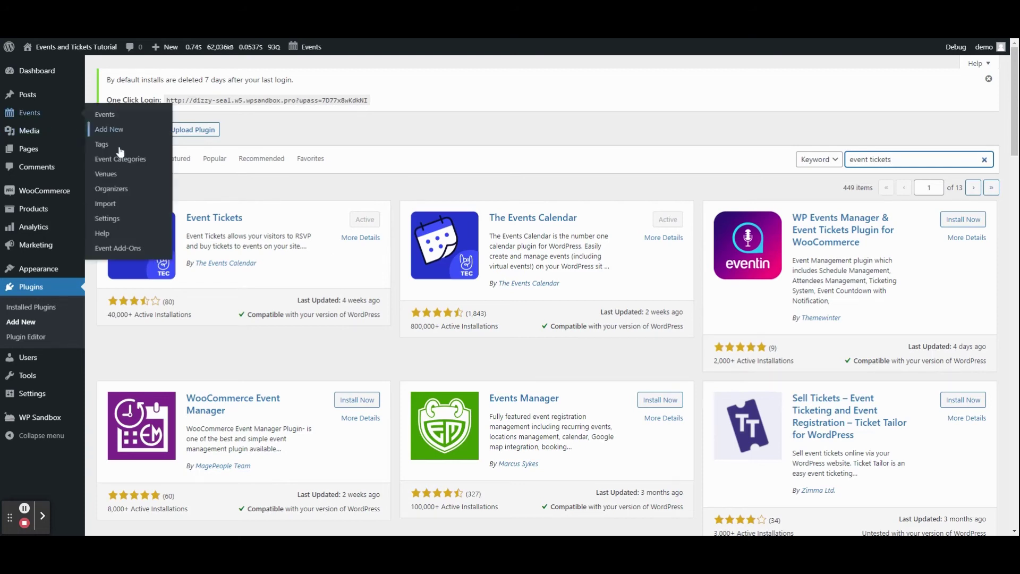
{"action": "left_click", "coordinate": [107, 220]}
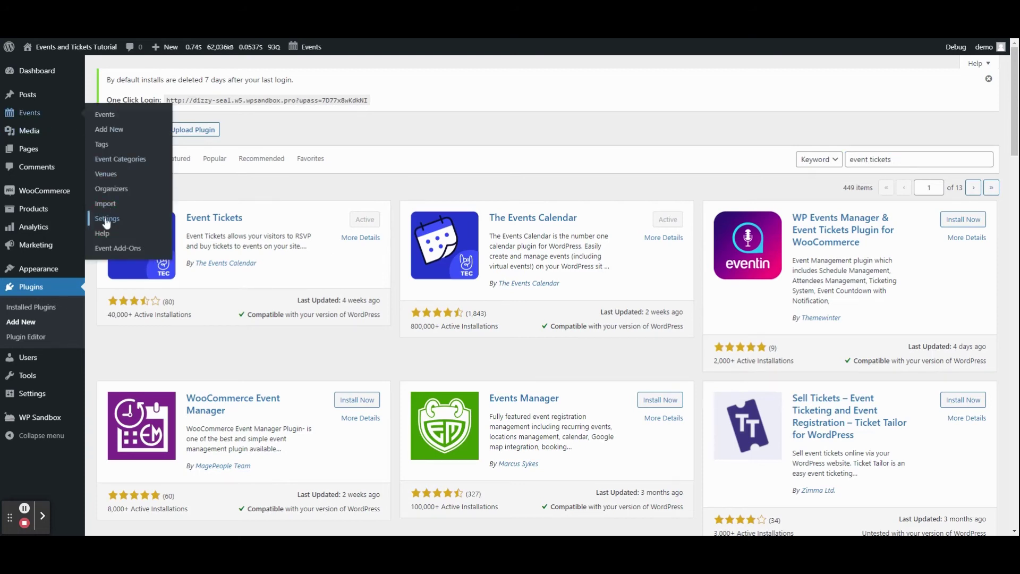
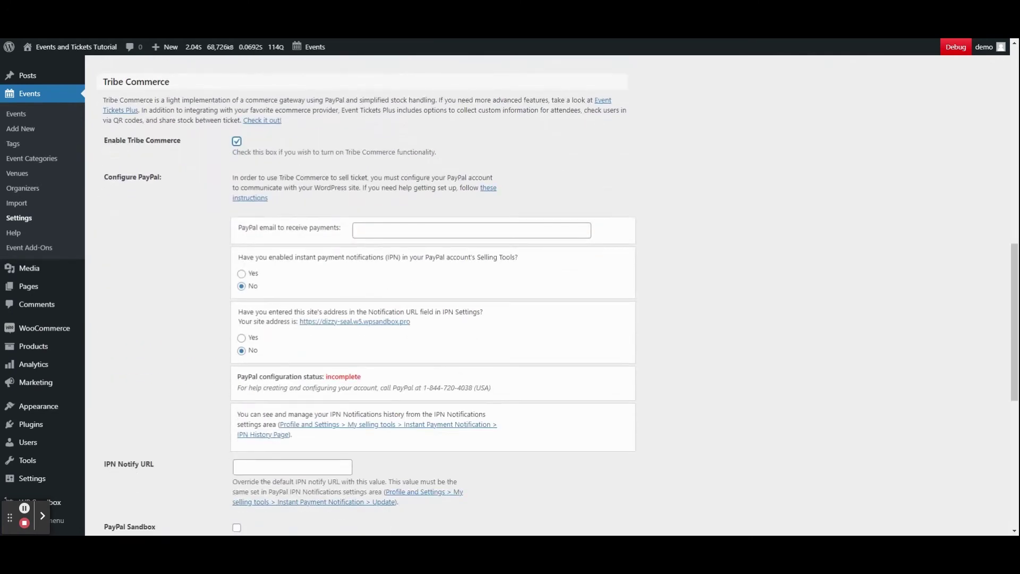
{"action": "left_click", "coordinate": [241, 274]}
{"action": "left_click_drag", "start_coordinate": [258, 257], "coordinate": [440, 257]}
{"action": "left_click_drag", "start_coordinate": [250, 313], "coordinate": [453, 312]}
{"action": "left_click", "coordinate": [242, 340]}
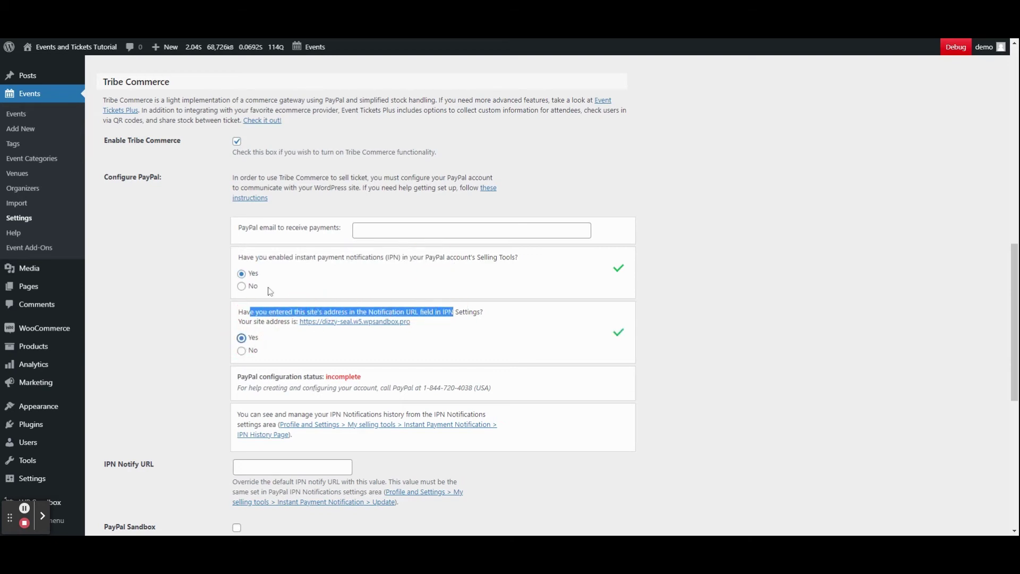
{"action": "left_click", "coordinate": [273, 338]}
Step: Review the remaining Tribe Commerce options, including PayPal Sandbox, currency, stock handling, success page choices and confirmation email settings
{"action": "scroll", "coordinate": [287, 356], "scroll_direction": "down", "scroll_amount": 4}
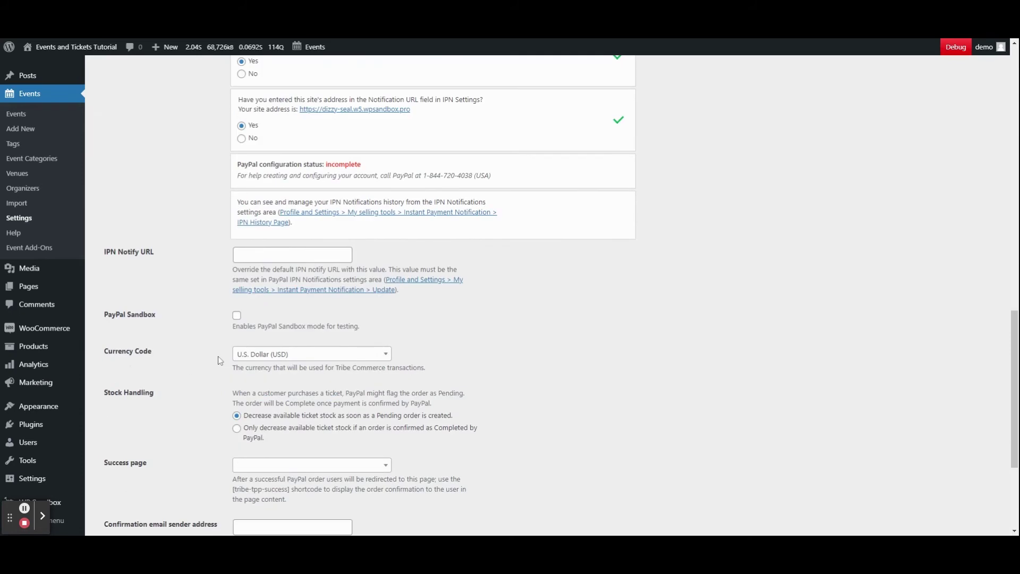
{"action": "scroll", "coordinate": [227, 275], "scroll_direction": "down", "scroll_amount": 1}
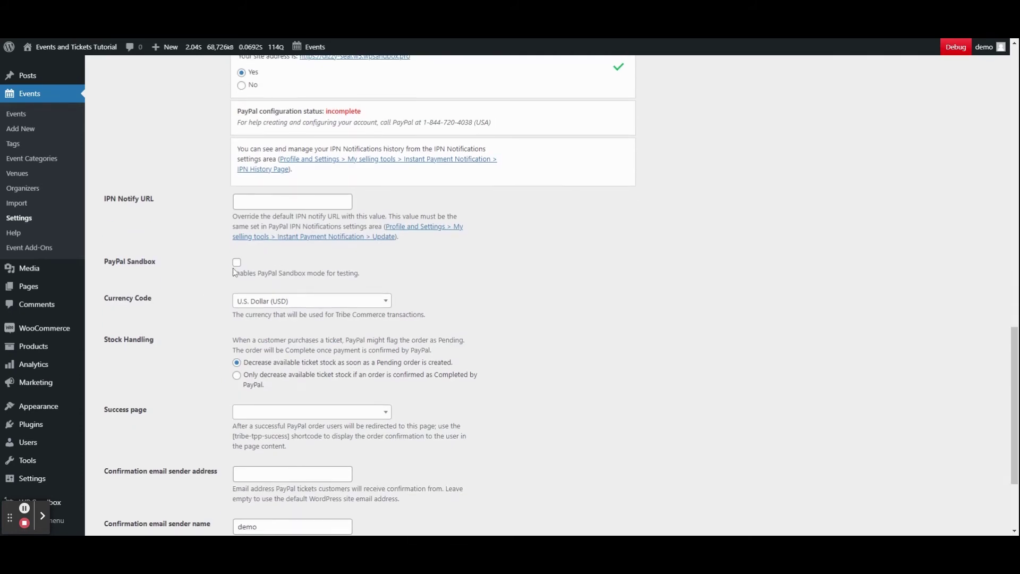
{"action": "scroll", "coordinate": [233, 215], "scroll_direction": "down", "scroll_amount": 1}
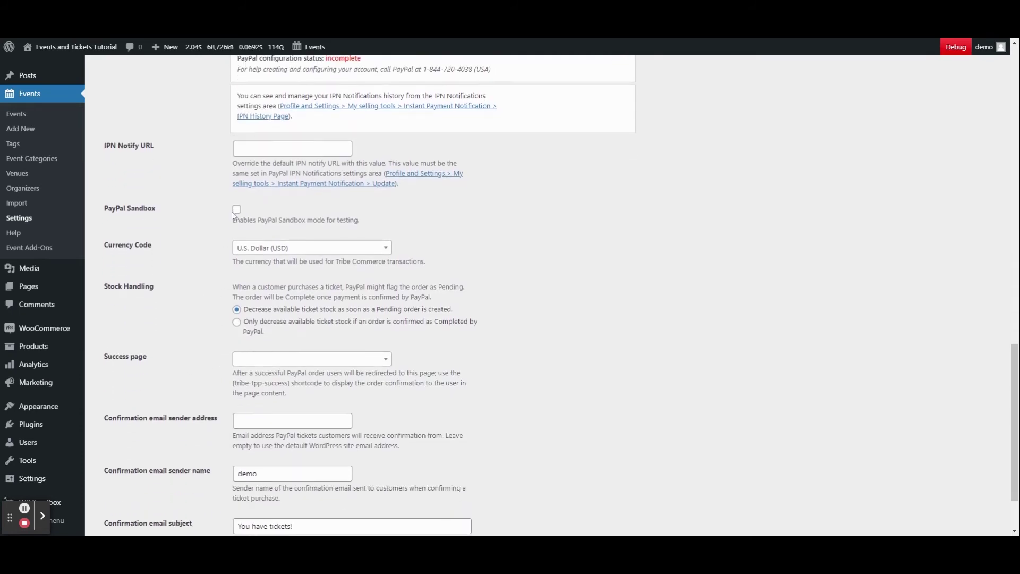
{"action": "scroll", "coordinate": [225, 213], "scroll_direction": "down", "scroll_amount": 2}
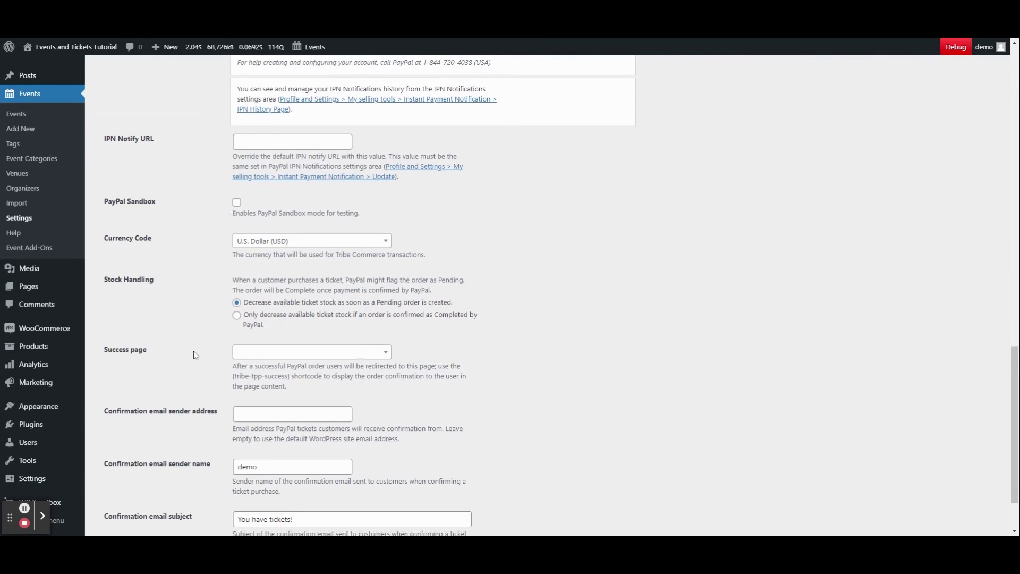
{"action": "left_click", "coordinate": [246, 280]}
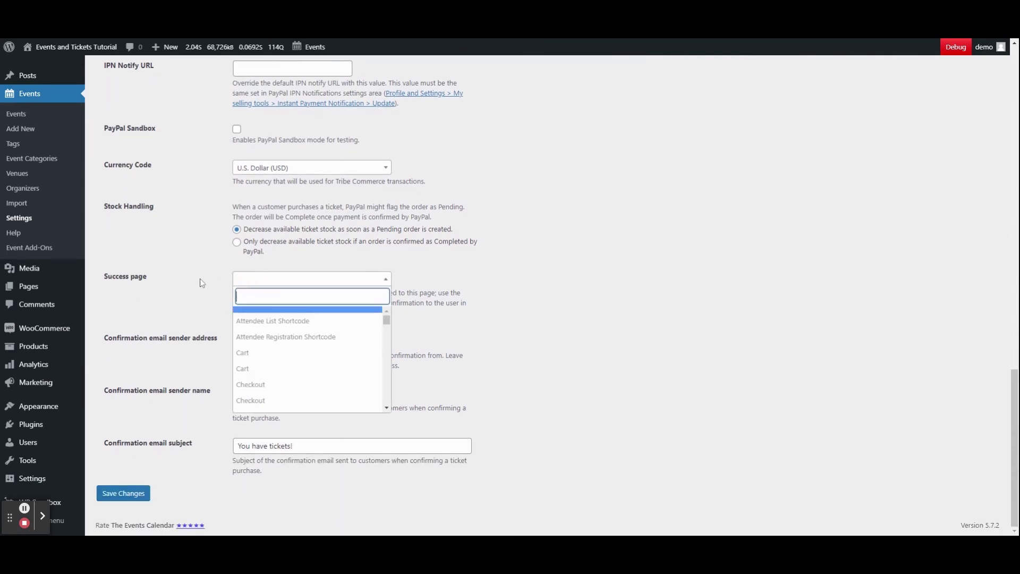
{"action": "left_click", "coordinate": [253, 279]}
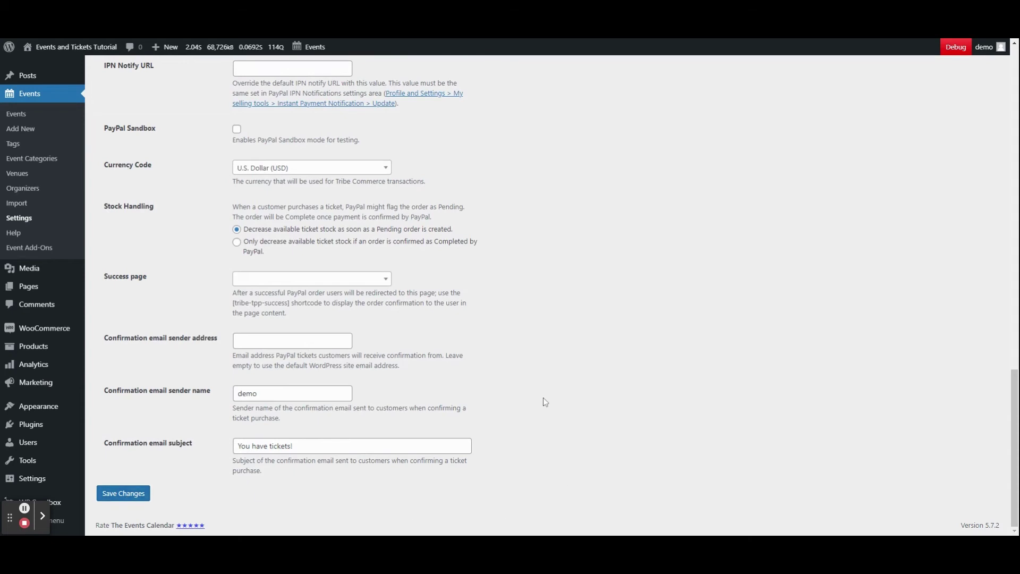
{"action": "scroll", "coordinate": [470, 364], "scroll_direction": "up", "scroll_amount": 3}
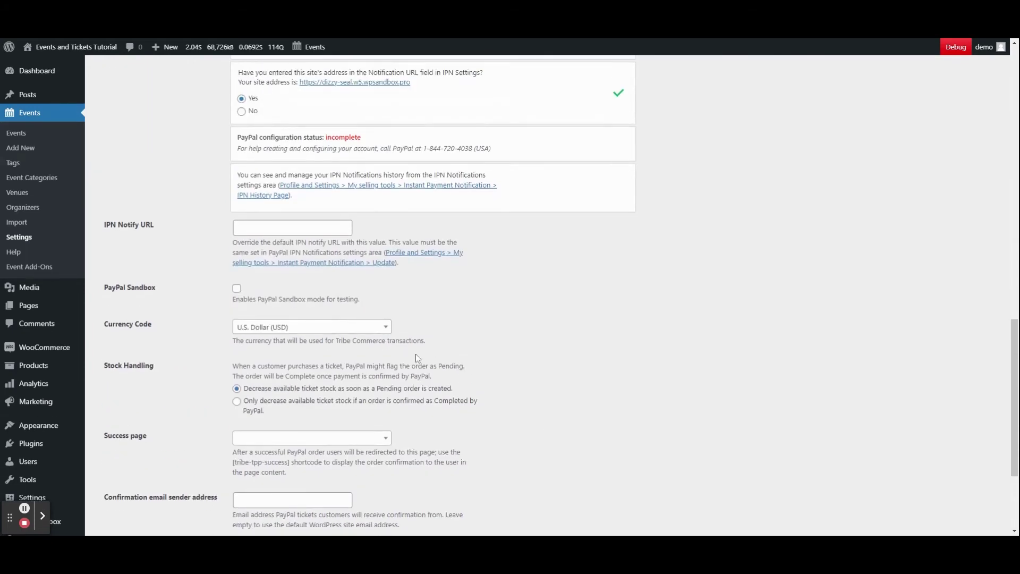
{"action": "scroll", "coordinate": [600, 432], "scroll_direction": "up", "scroll_amount": 3}
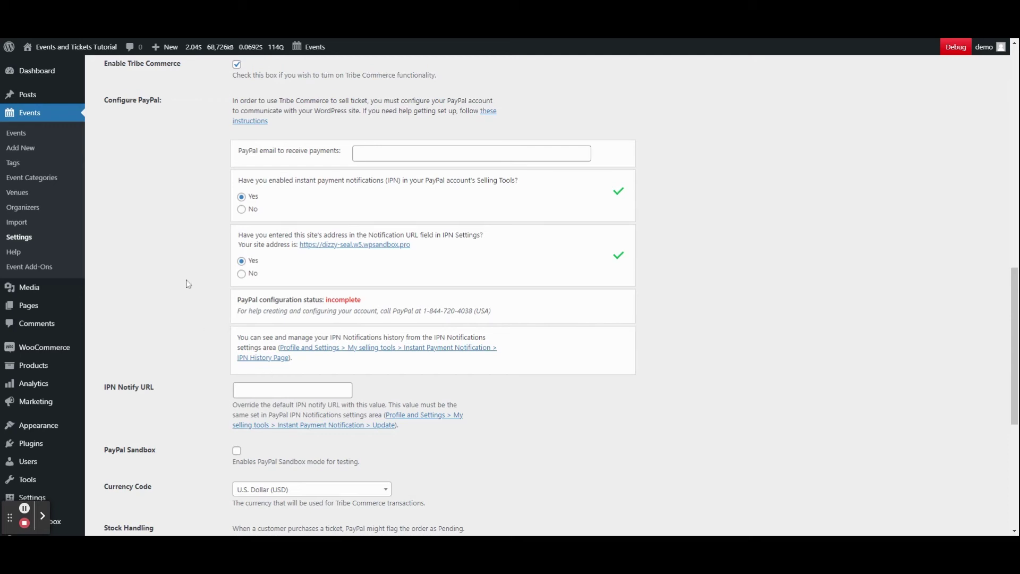
{"action": "scroll", "coordinate": [186, 282], "scroll_direction": "up", "scroll_amount": 5}
{"action": "scroll", "coordinate": [189, 358], "scroll_direction": "down", "scroll_amount": 7}
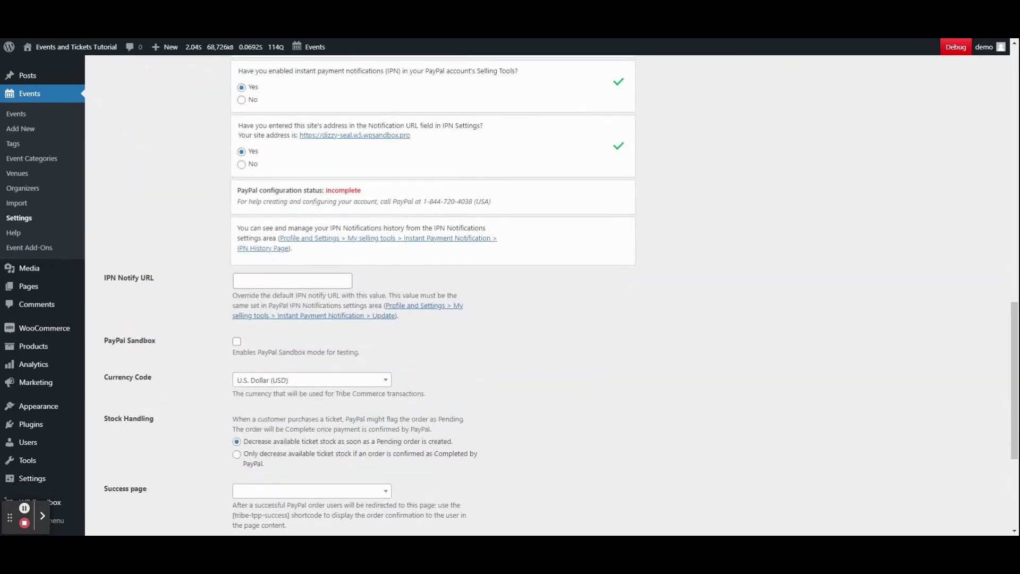
{"action": "scroll", "coordinate": [615, 399], "scroll_direction": "up", "scroll_amount": 3}
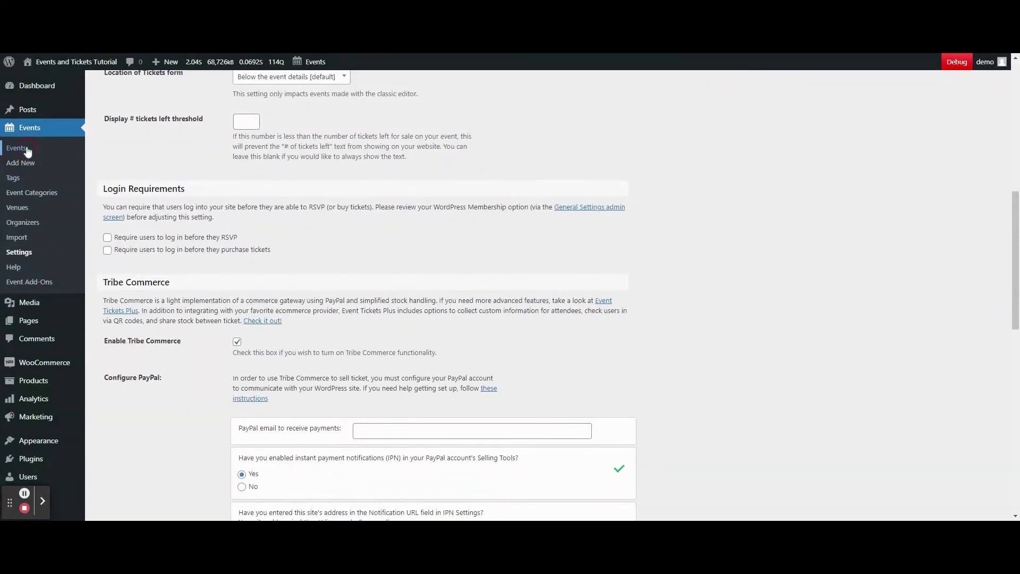
Step: Open the Whiskey Friday event for editing and add a Tickets block at the end of its content
{"action": "left_click", "coordinate": [28, 153]}
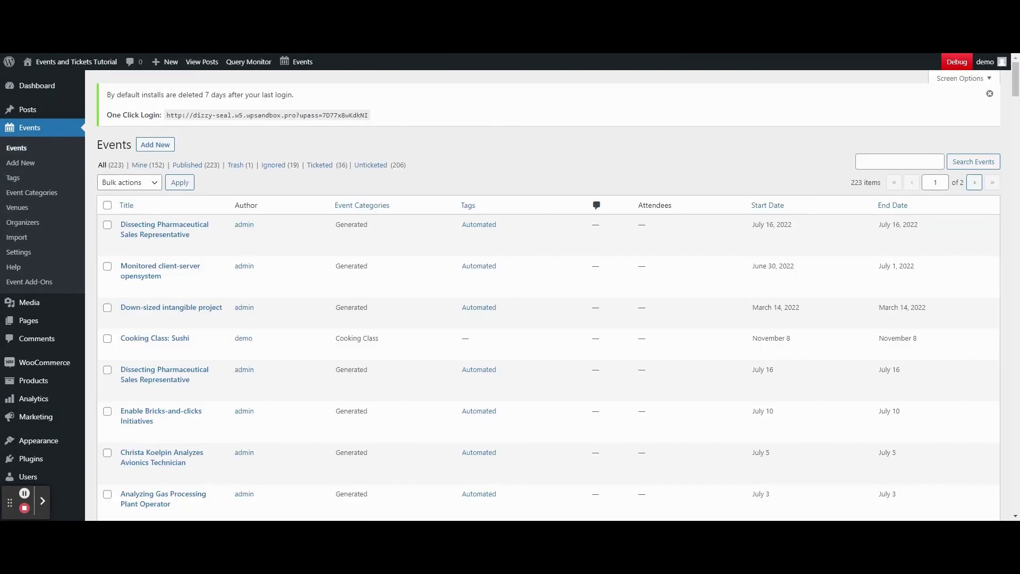
{"action": "scroll", "coordinate": [212, 349], "scroll_direction": "down", "scroll_amount": 4}
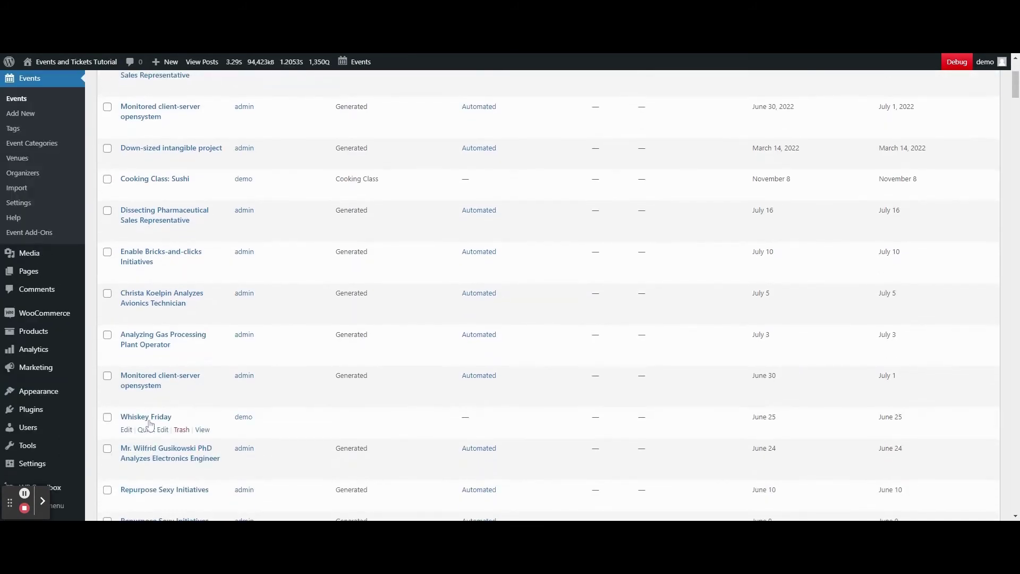
{"action": "left_click", "coordinate": [158, 420]}
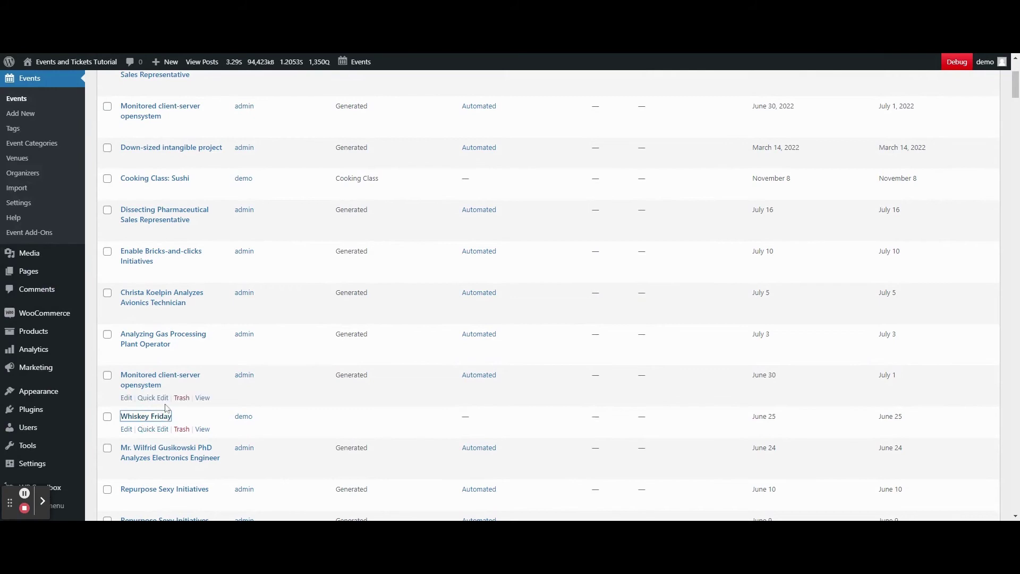
{"action": "left_click", "coordinate": [135, 412]}
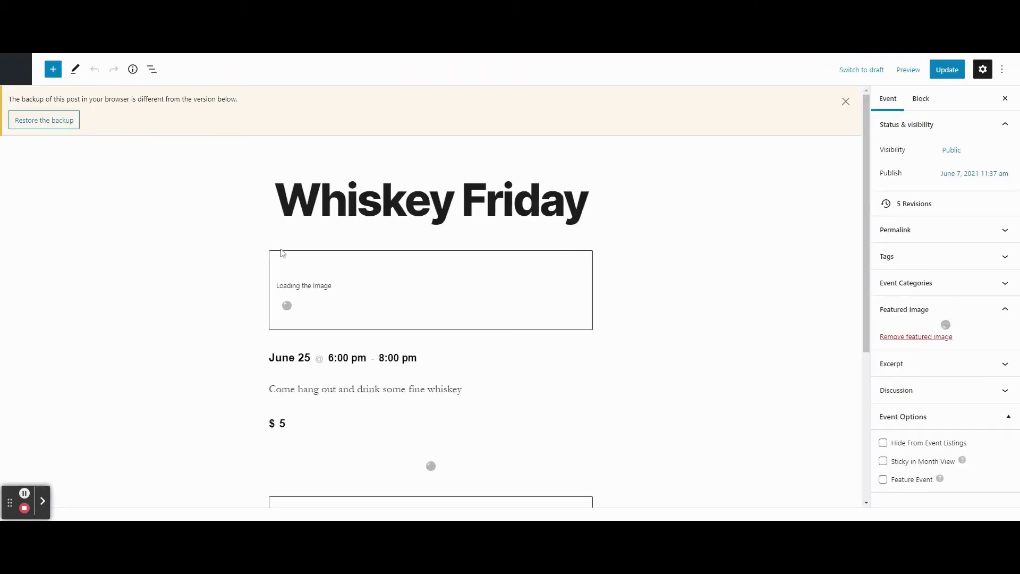
{"action": "scroll", "coordinate": [242, 262], "scroll_direction": "down", "scroll_amount": 5}
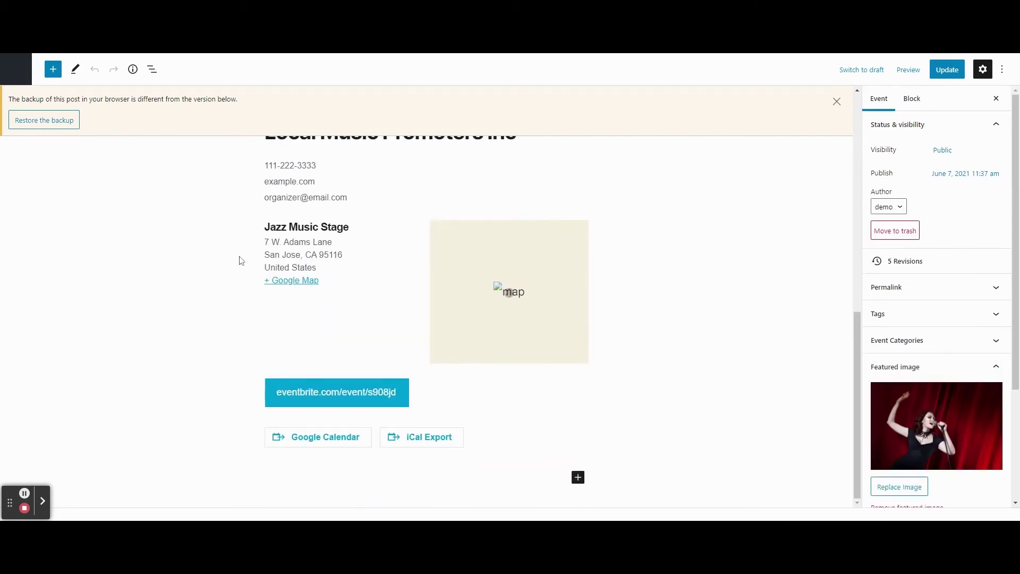
{"action": "scroll", "coordinate": [387, 261], "scroll_direction": "down", "scroll_amount": 5}
{"action": "left_click", "coordinate": [579, 477]}
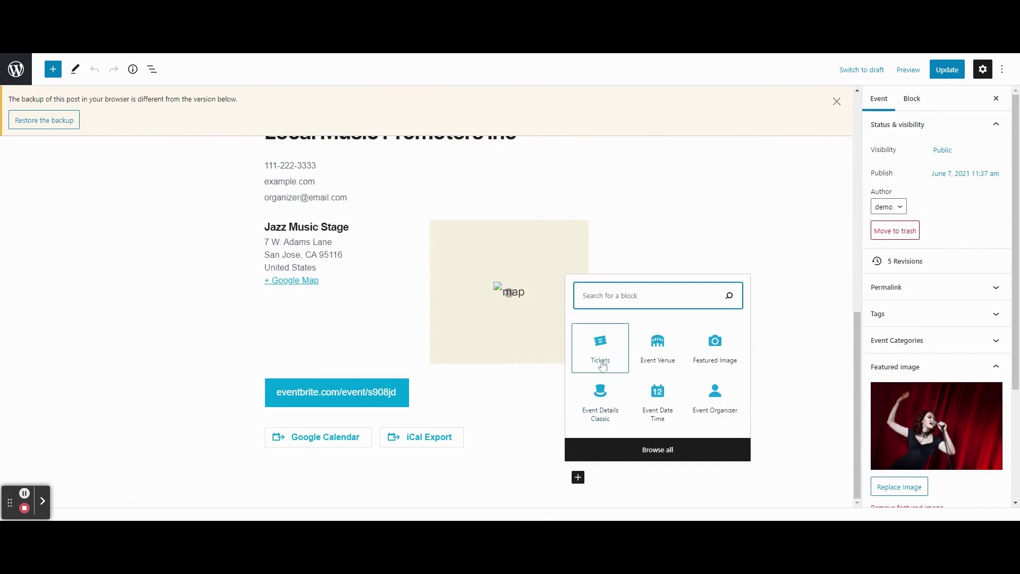
{"action": "left_click", "coordinate": [599, 342]}
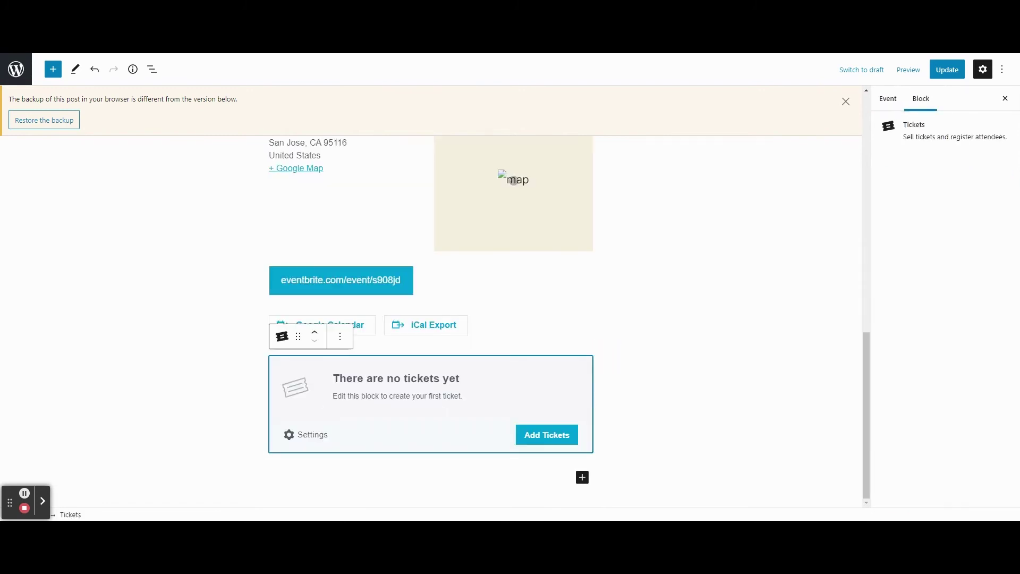
Step: Add a ticket to the Tickets block with the type Going and a price of $5
{"action": "left_click", "coordinate": [546, 436]}
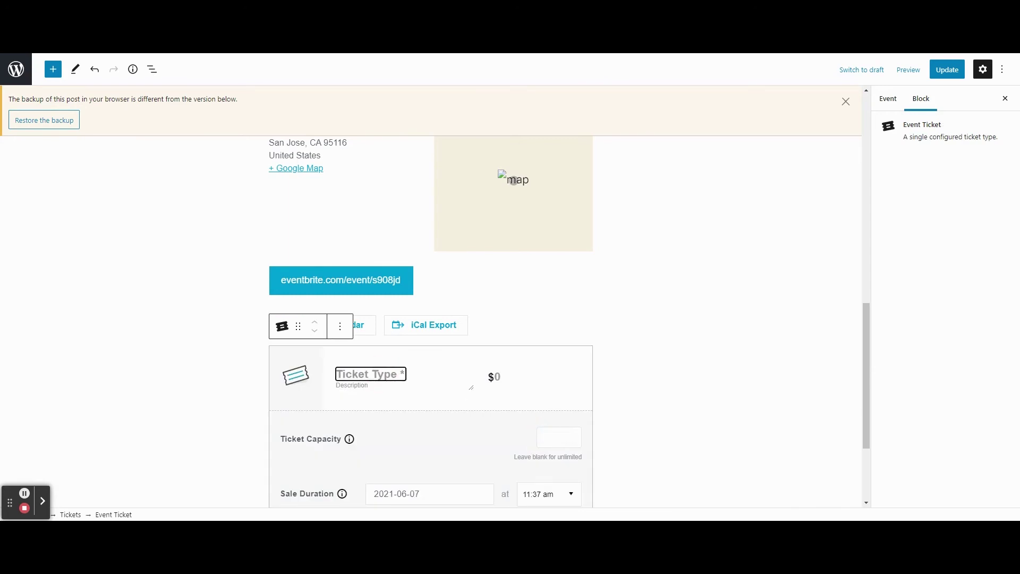
{"action": "type", "text": "Going"}
{"action": "left_click", "coordinate": [499, 375]}
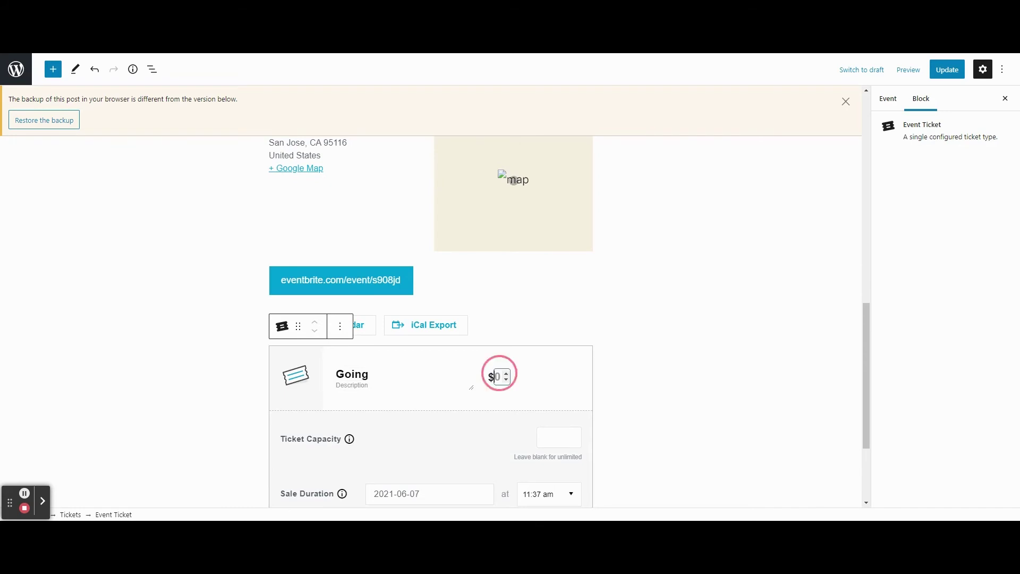
{"action": "key", "text": "Up"}
{"action": "key", "text": "Up"}
{"action": "key", "text": "Up"}
{"action": "key", "text": "Up"}
{"action": "key", "text": "Up"}
{"action": "scroll", "coordinate": [366, 438], "scroll_direction": "down", "scroll_amount": 2}
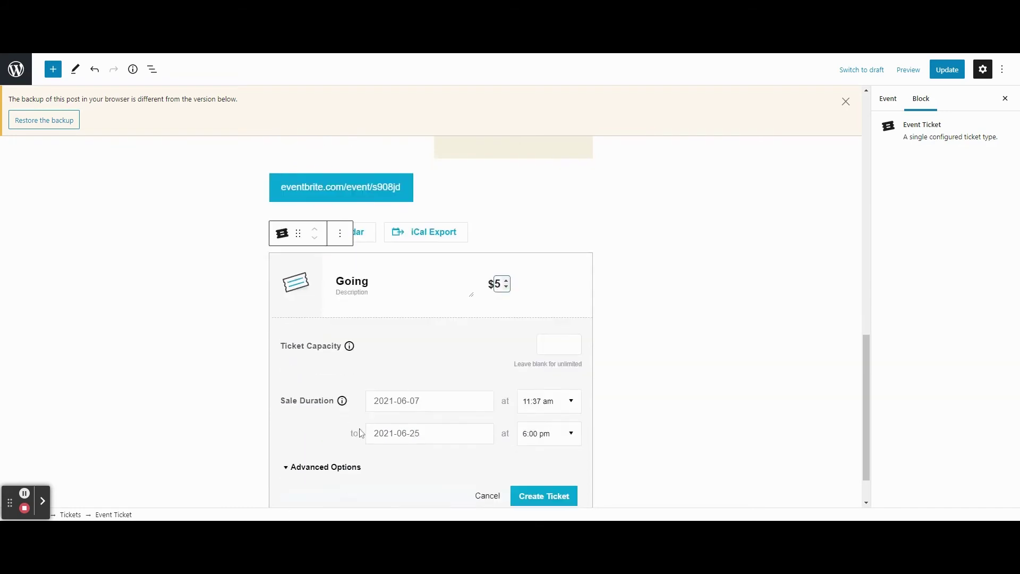
Step: Leave the ticket capacity blank for unlimited, create the Going ticket and update the event
{"action": "left_click", "coordinate": [561, 332]}
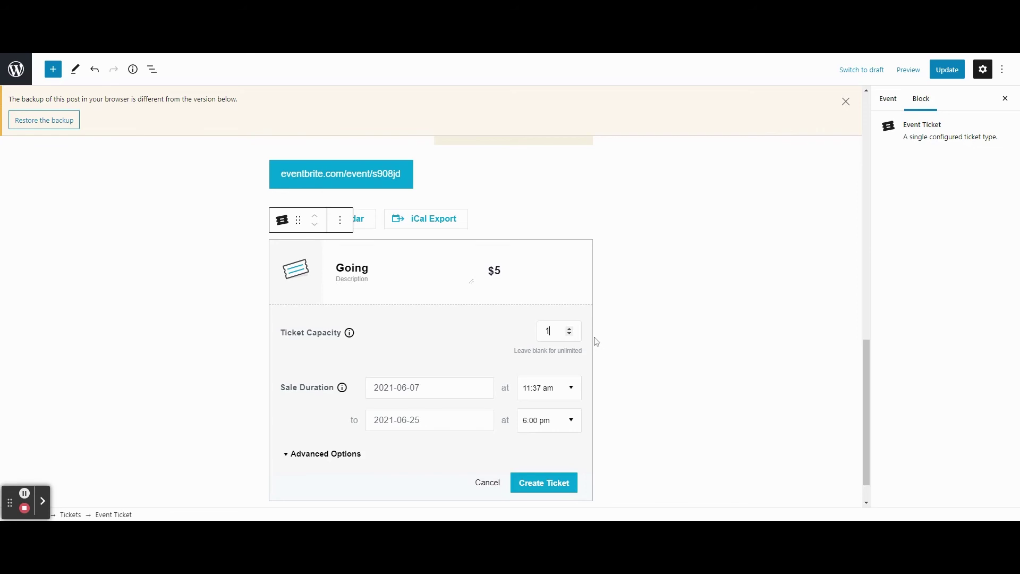
{"action": "key", "text": "BackSpace"}
{"action": "key", "text": "BackSpace"}
{"action": "left_click", "coordinate": [542, 482]}
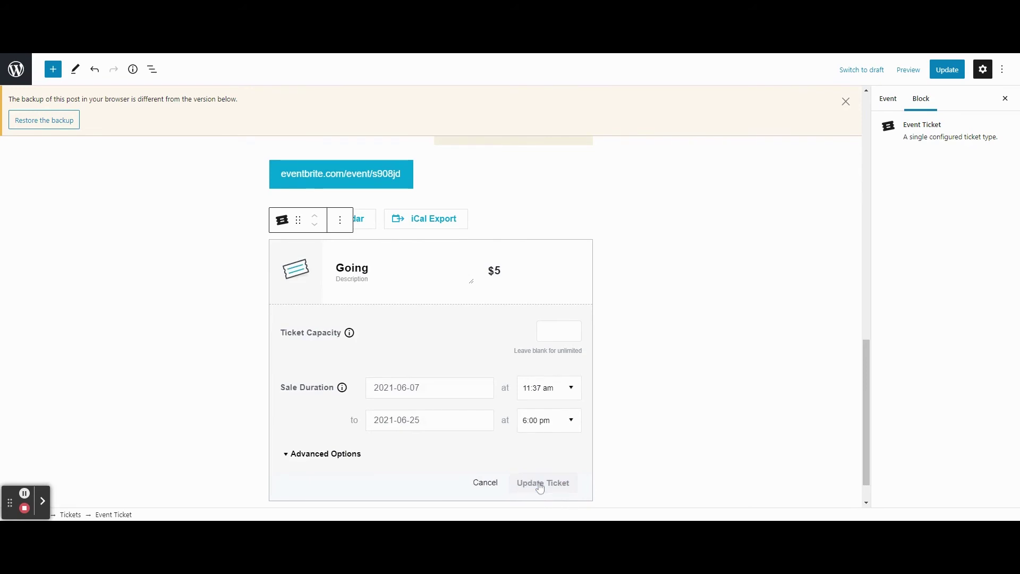
{"action": "scroll", "coordinate": [797, 239], "scroll_direction": "up", "scroll_amount": 3}
{"action": "left_click", "coordinate": [952, 70]}
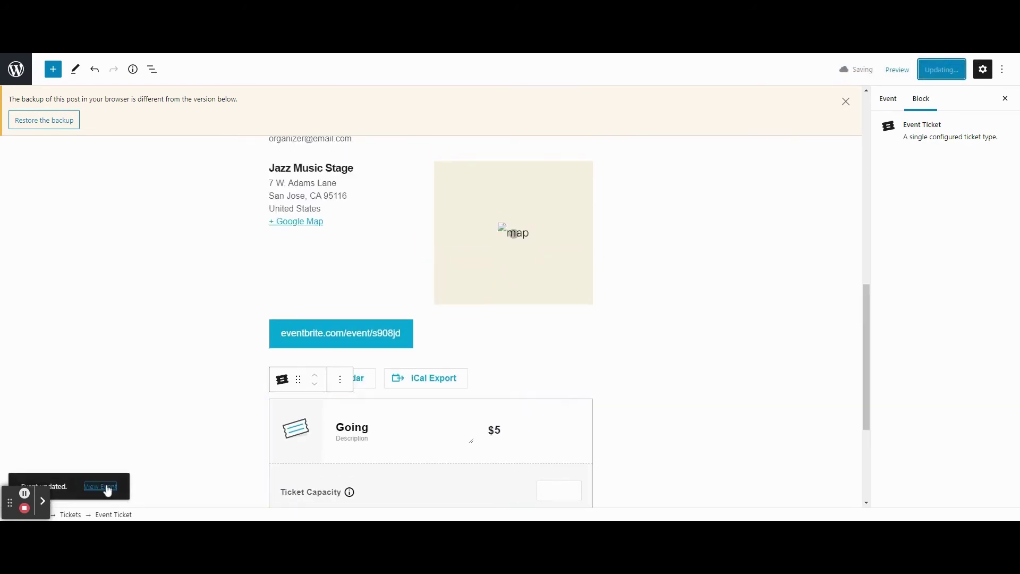
Step: View the published Whiskey Friday page and examine its Tickets section
{"action": "left_click", "coordinate": [101, 487]}
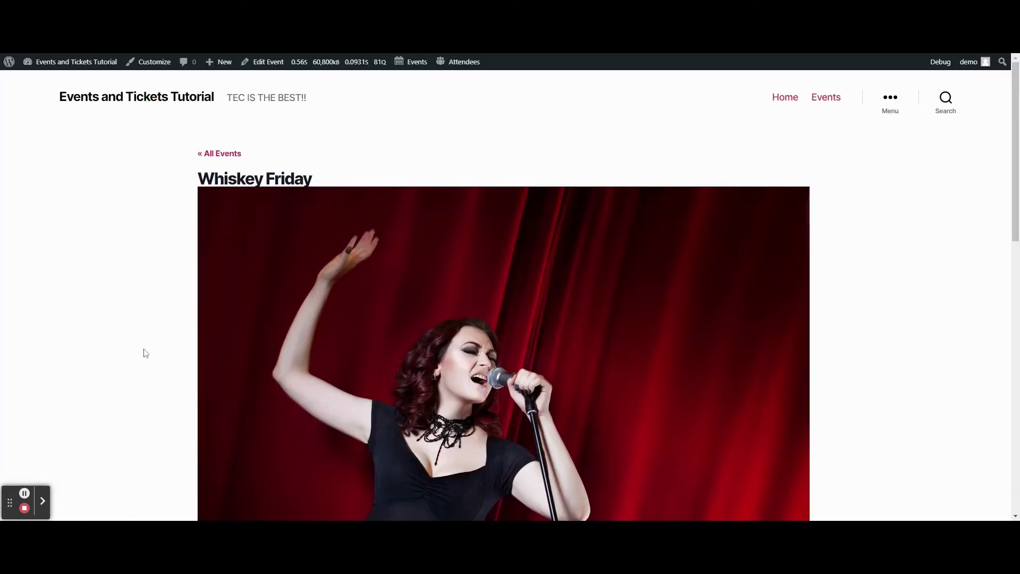
{"action": "scroll", "coordinate": [170, 271], "scroll_direction": "down", "scroll_amount": 12}
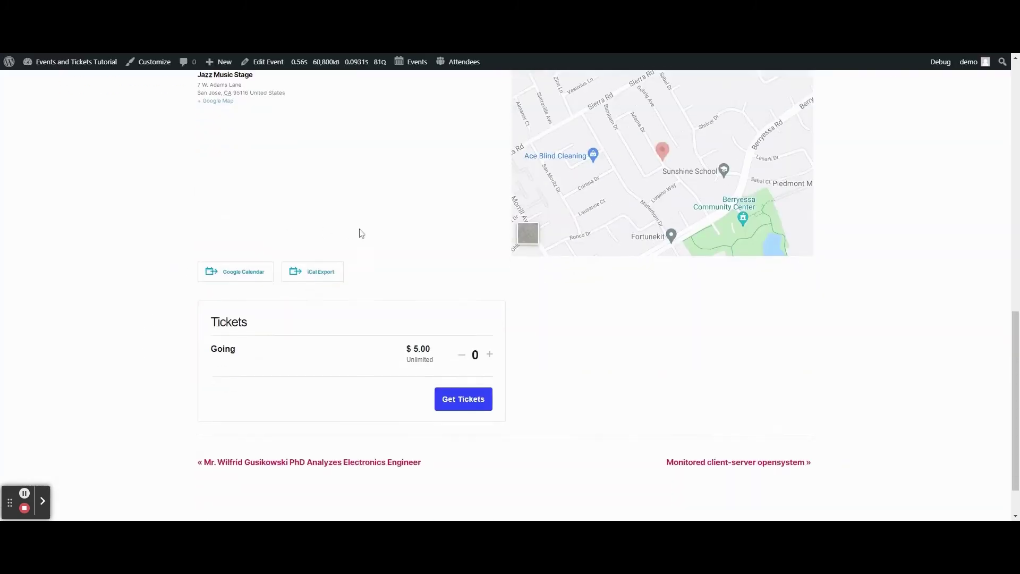
{"action": "scroll", "coordinate": [361, 233], "scroll_direction": "down", "scroll_amount": 1}
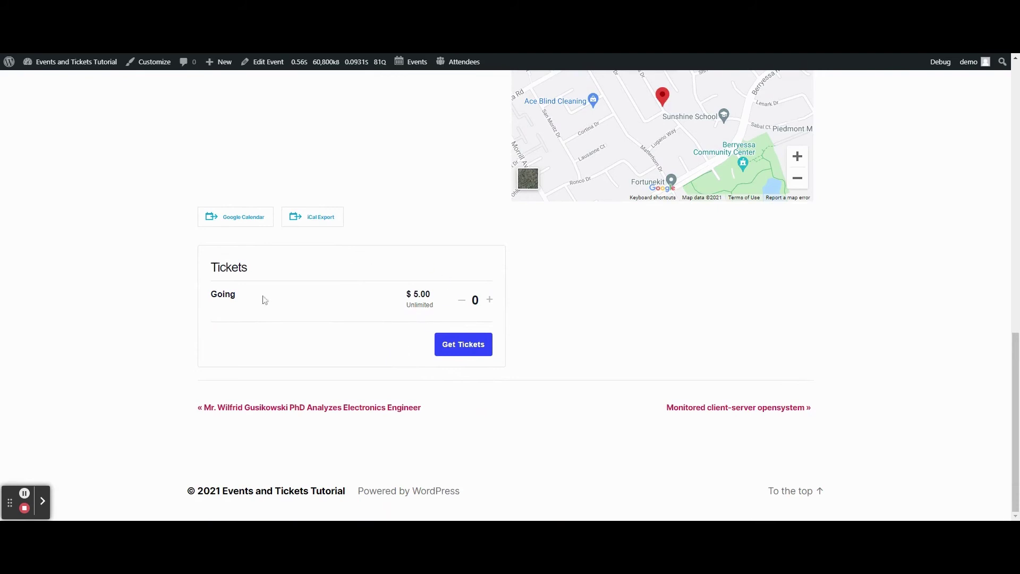
Step: Raise the quantity of Going tickets on the event page and proceed to get the tickets
{"action": "left_click", "coordinate": [489, 300]}
{"action": "left_click", "coordinate": [489, 301]}
{"action": "left_click", "coordinate": [489, 300]}
{"action": "left_click", "coordinate": [490, 301]}
{"action": "left_click", "coordinate": [490, 301]}
{"action": "left_click", "coordinate": [474, 343]}
Step: Reopen the Whiskey Friday event for editing and add an RSVP block below the Going ticket
{"action": "left_click", "coordinate": [268, 64]}
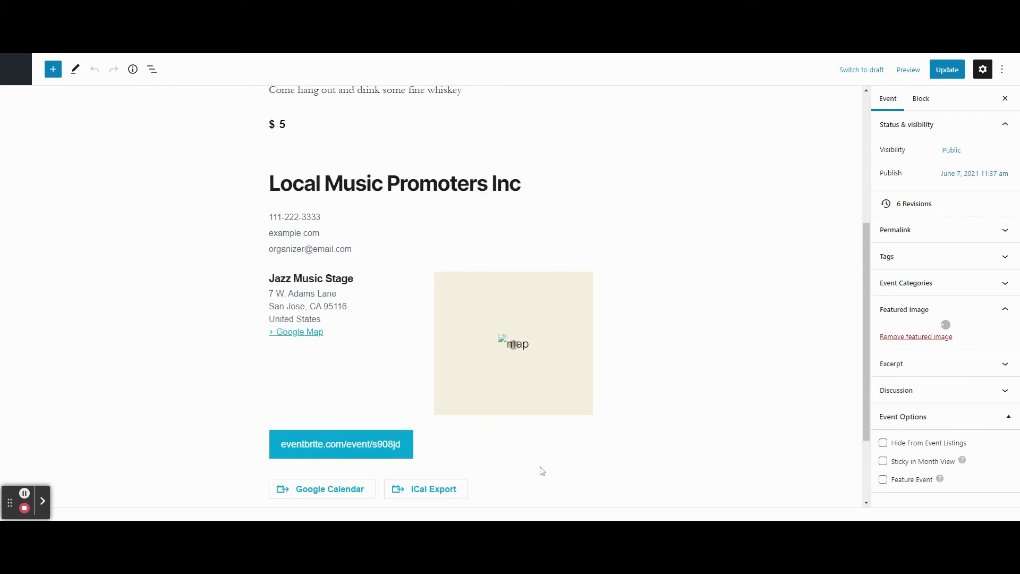
{"action": "left_click", "coordinate": [578, 477]}
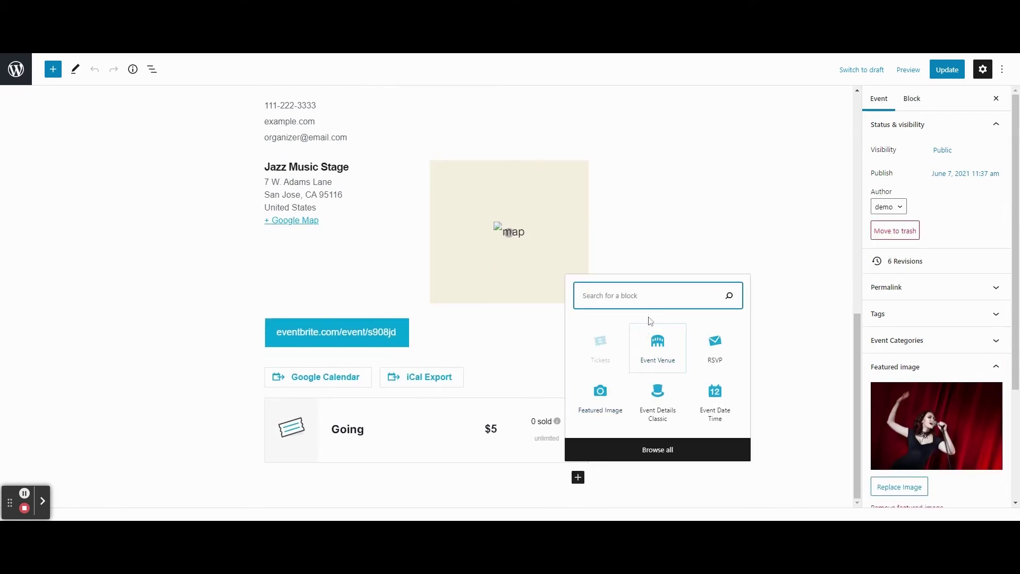
{"action": "left_click", "coordinate": [711, 346]}
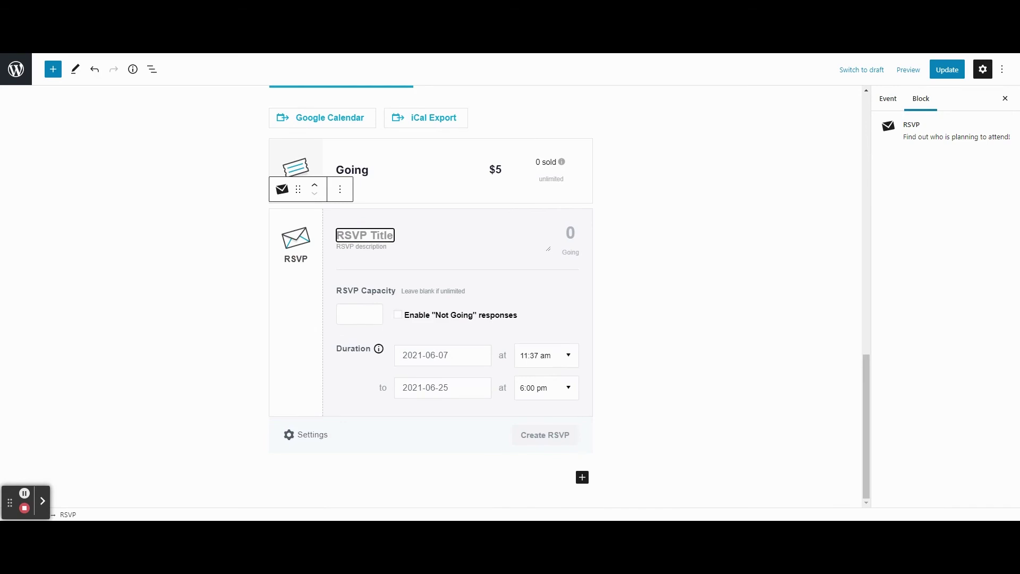
Step: Title the new block RSVP, create it with unlimited capacity and update the event
{"action": "type", "text": "RSVP"}
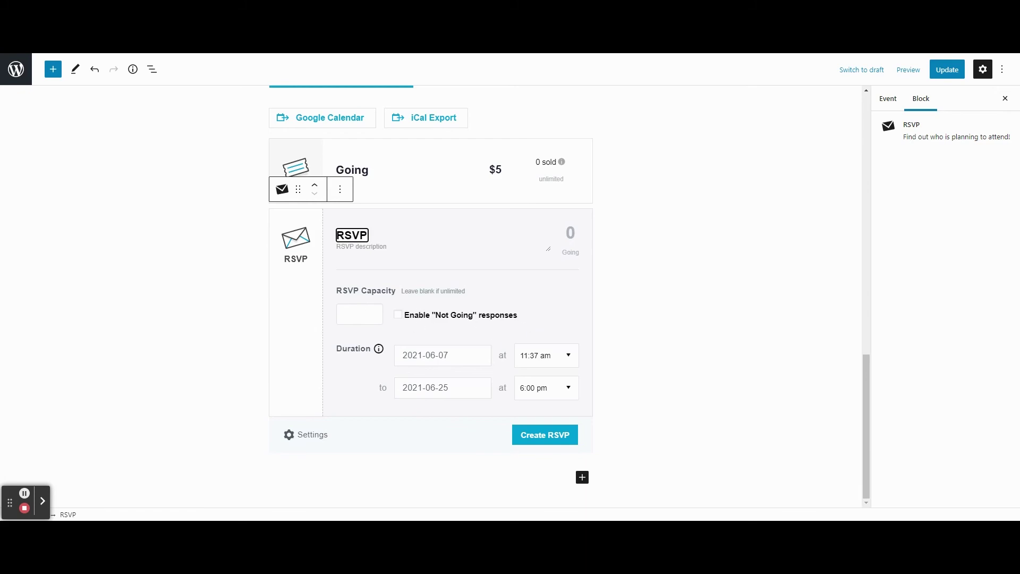
{"action": "left_click", "coordinate": [543, 433]}
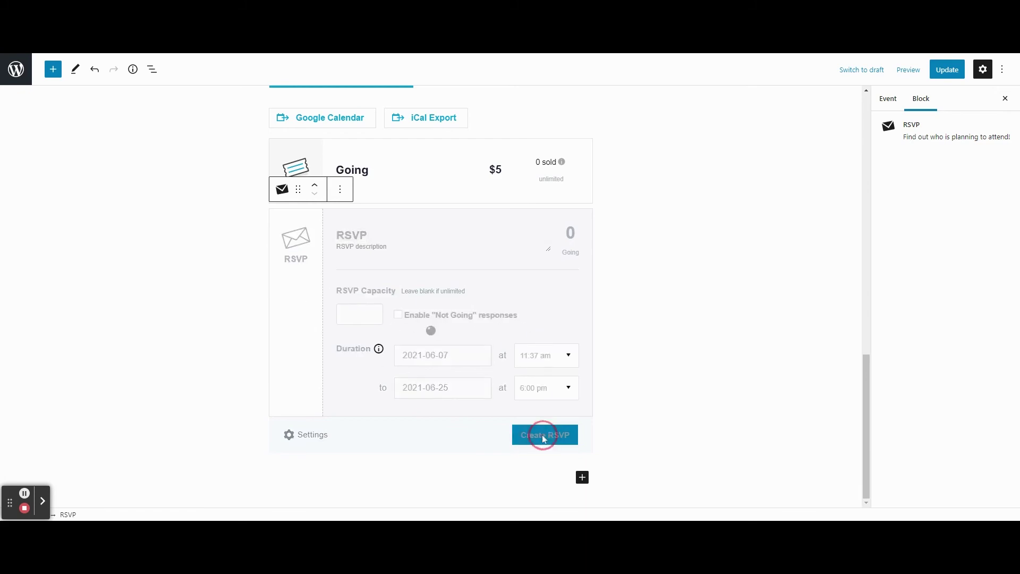
{"action": "left_click", "coordinate": [945, 69]}
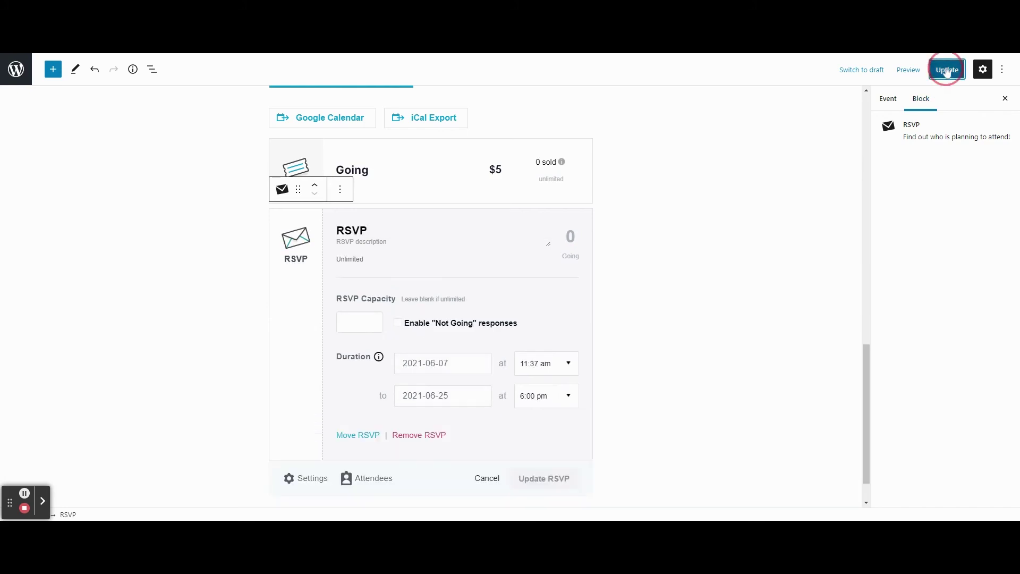
Step: View the updated event page and examine the RSVP section below the tickets
{"action": "left_click", "coordinate": [88, 500]}
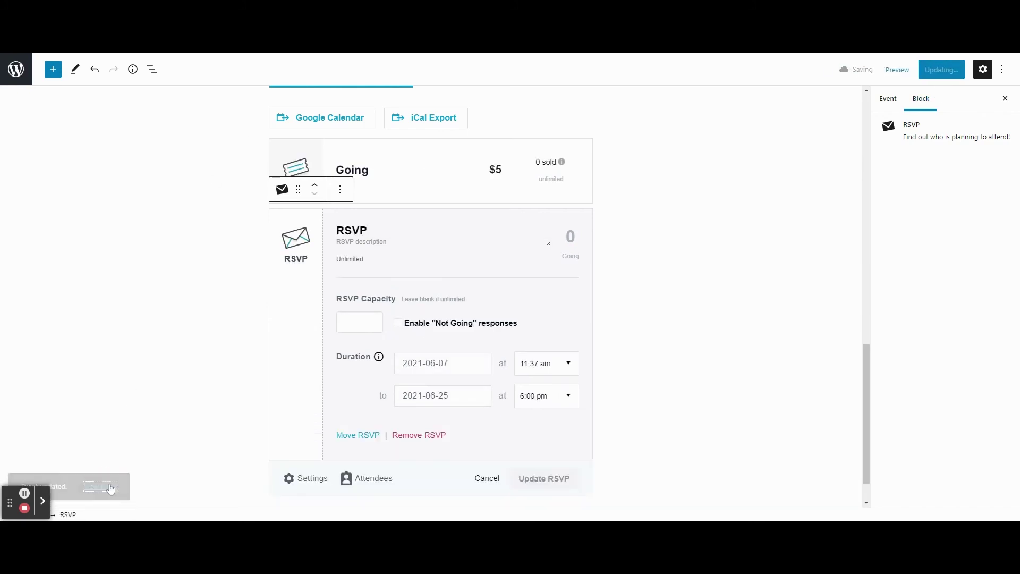
{"action": "scroll", "coordinate": [282, 349], "scroll_direction": "down", "scroll_amount": 15}
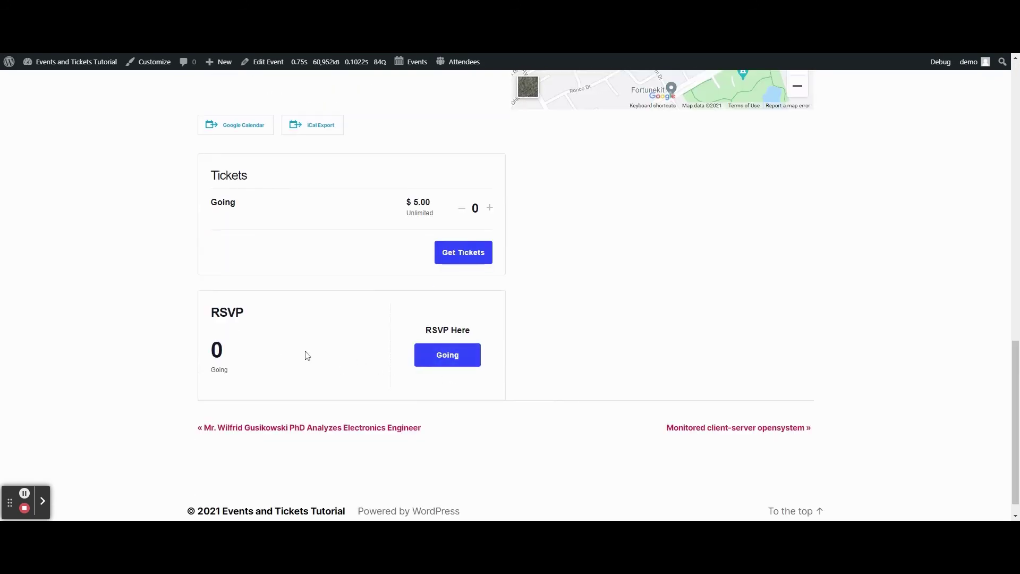
Step: Start a Going response in the RSVP section, raise the number of guests to 3, and cancel the response
{"action": "left_click", "coordinate": [440, 359]}
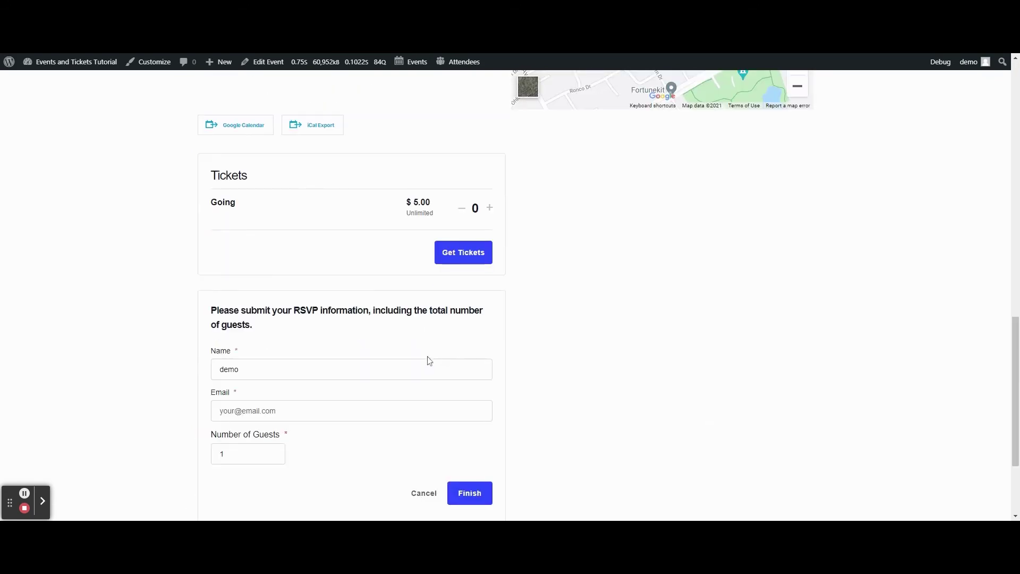
{"action": "scroll", "coordinate": [346, 361], "scroll_direction": "down", "scroll_amount": 2}
{"action": "left_click", "coordinate": [274, 346]}
{"action": "left_click", "coordinate": [274, 346]}
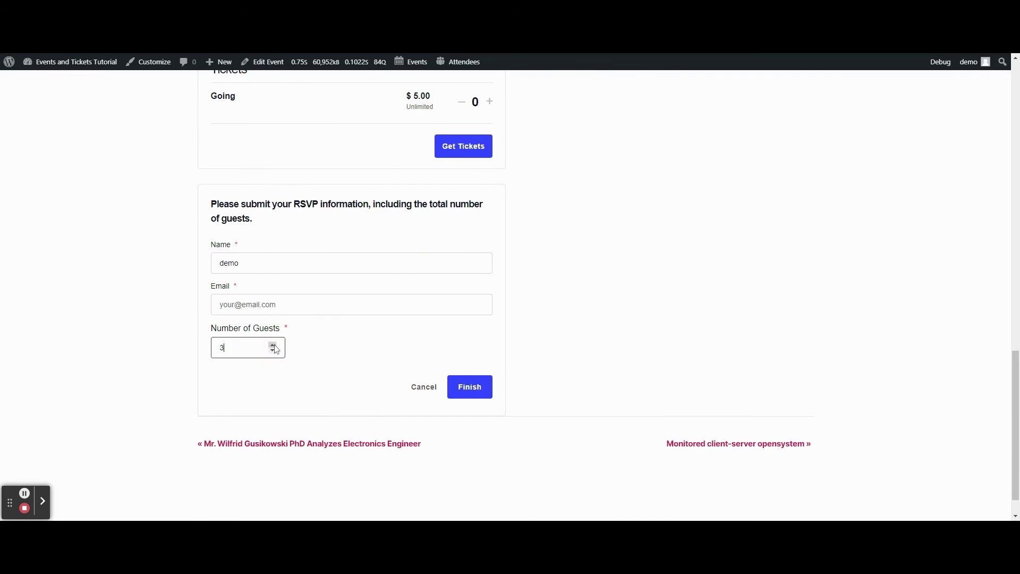
{"action": "left_click", "coordinate": [423, 393]}
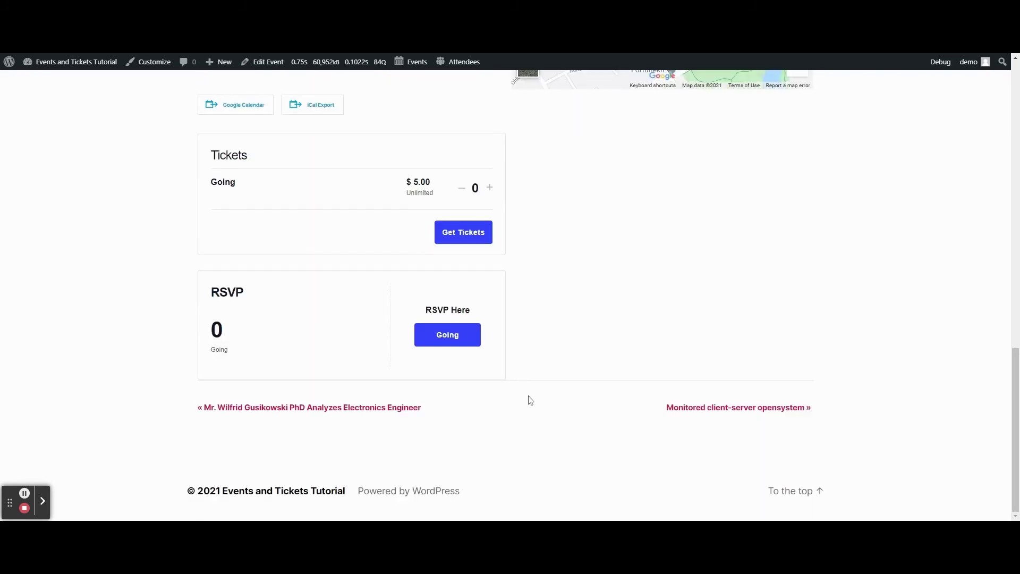
{"action": "scroll", "coordinate": [563, 282], "scroll_direction": "up", "scroll_amount": 3}
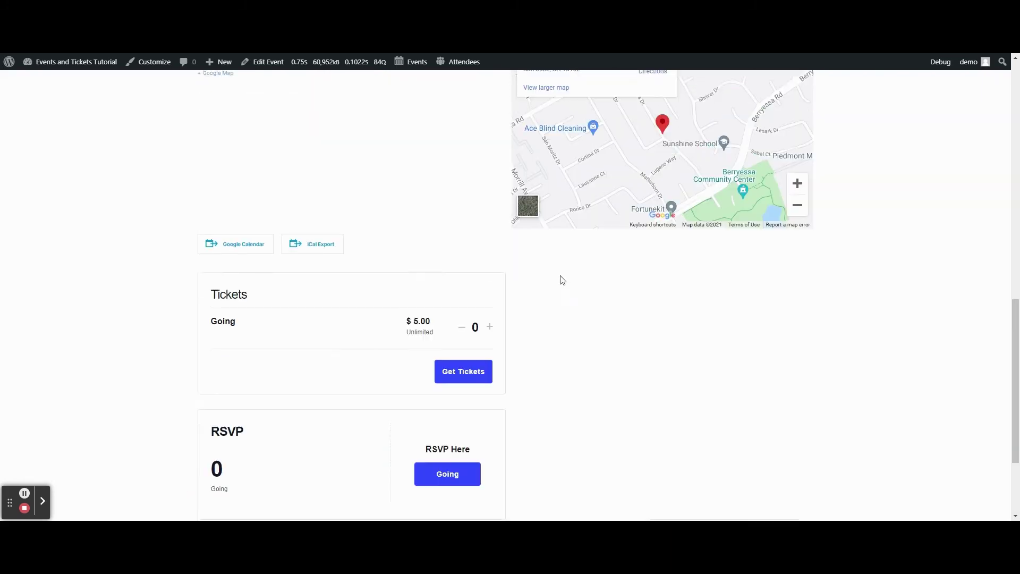
{"action": "scroll", "coordinate": [520, 363], "scroll_direction": "up", "scroll_amount": 10}
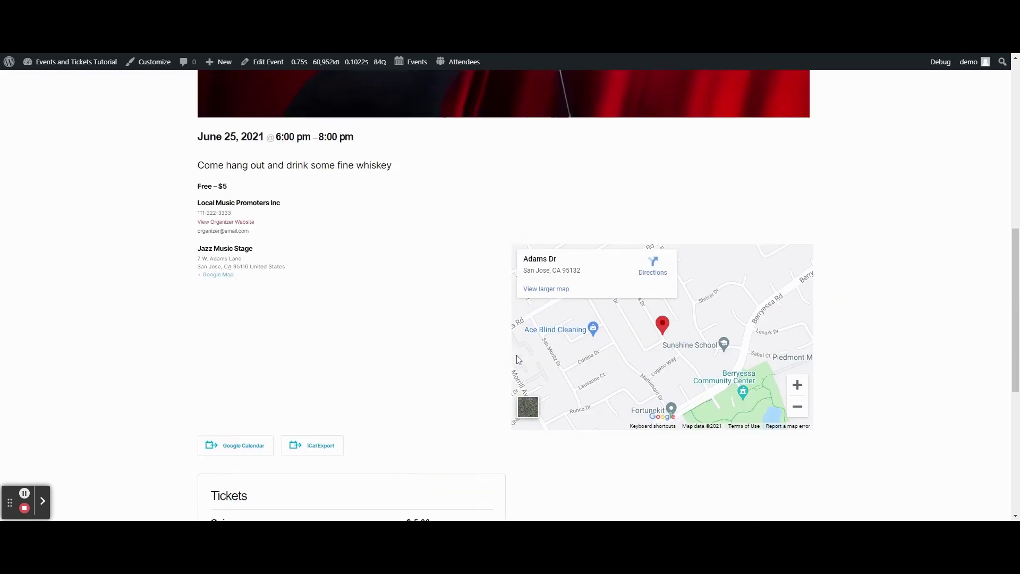